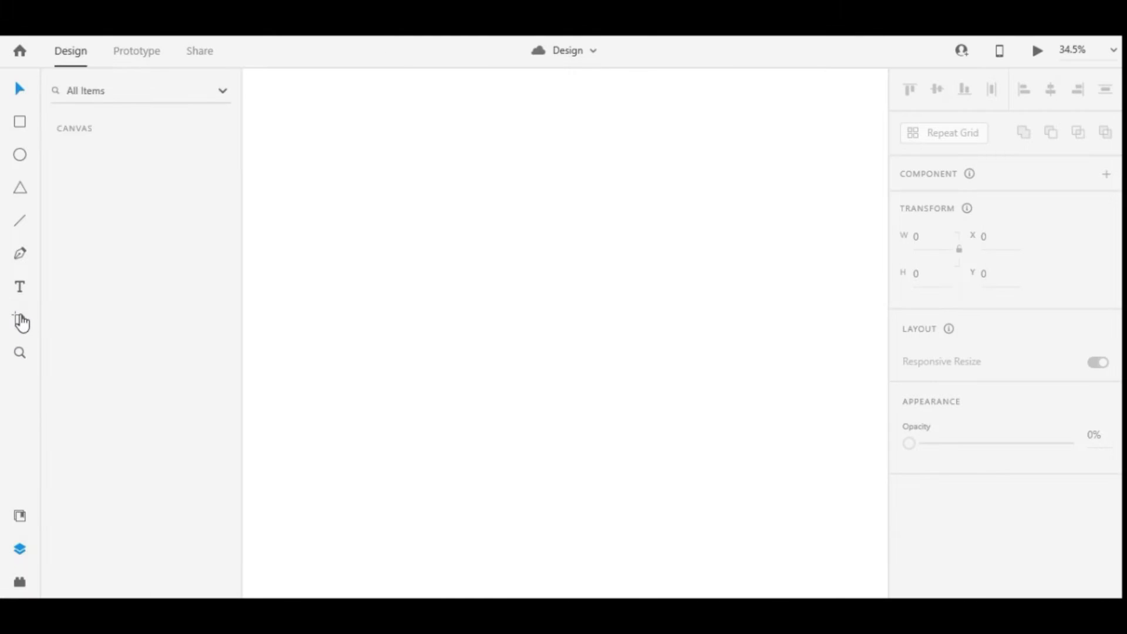
- Add a Web 1920 (1920 × 1080) artboard to the empty canvas
click(19, 320)
scroll(1024, 367, down, 5)
scroll(969, 327, down, 5)
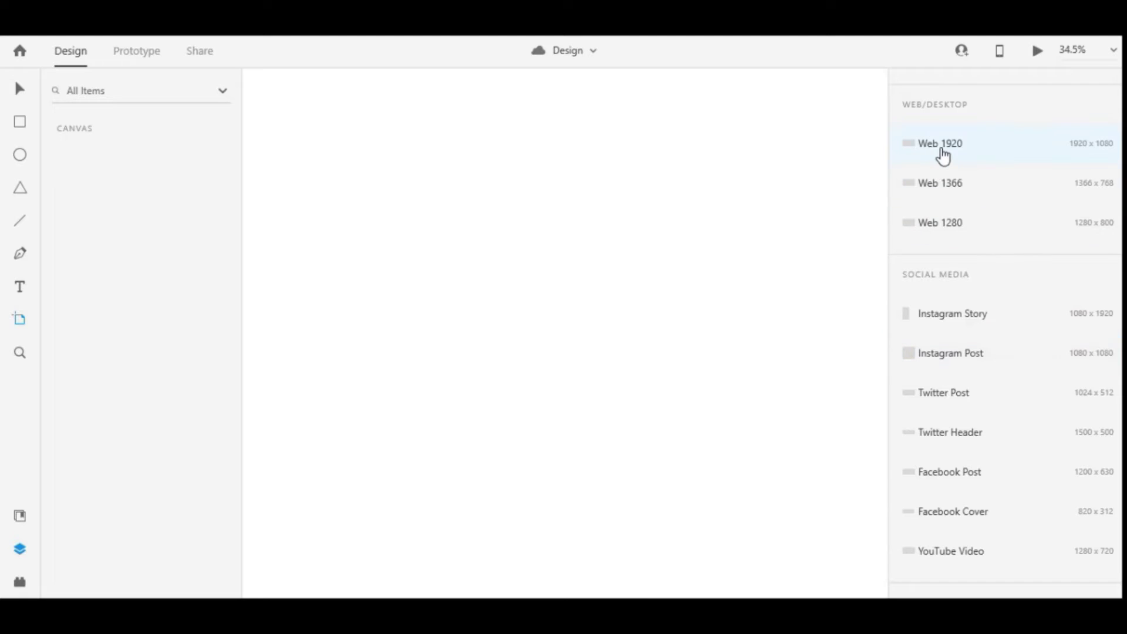
click(941, 143)
- Rename the new artboard to 'Images Crop'
click(21, 90)
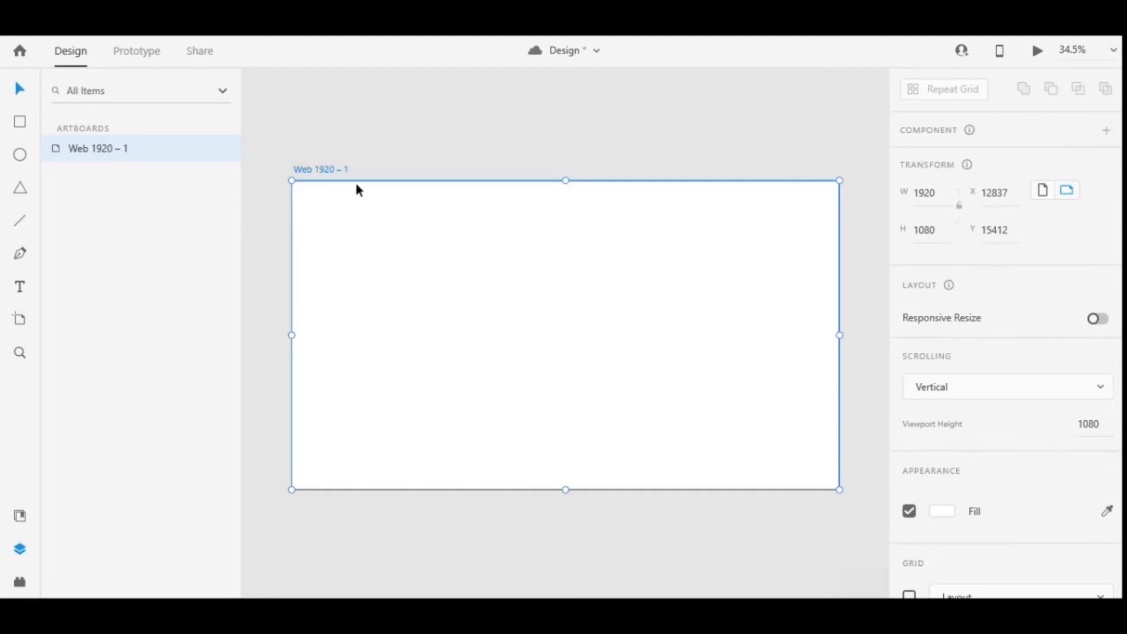
double_click(324, 170)
key(BackSpace)
text(Images Crop)
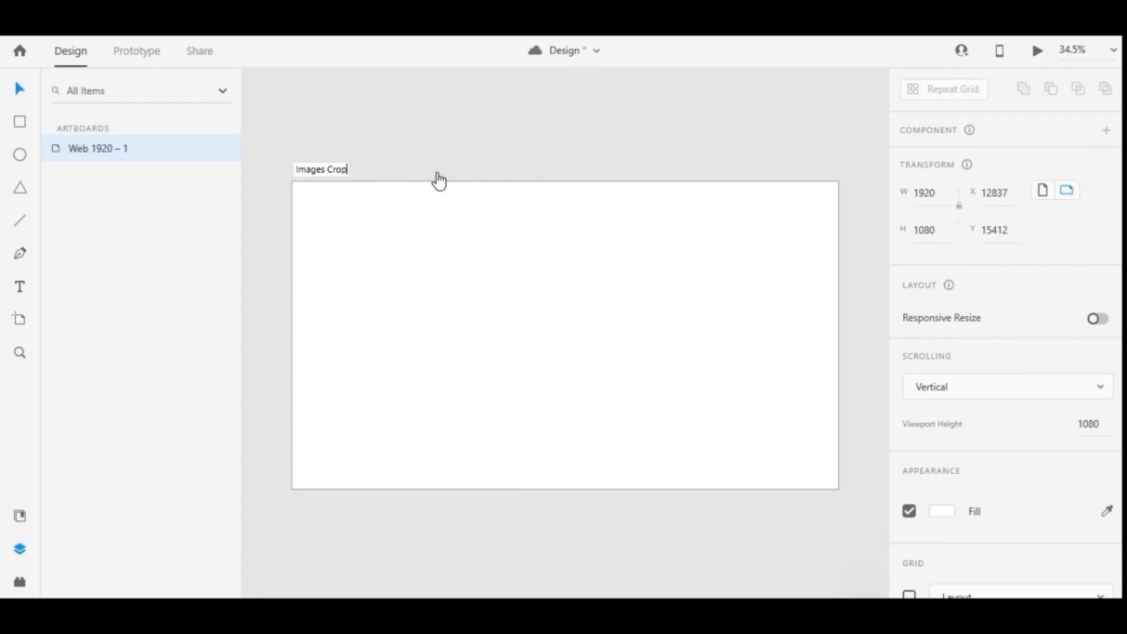
key(Return)
click(459, 137)
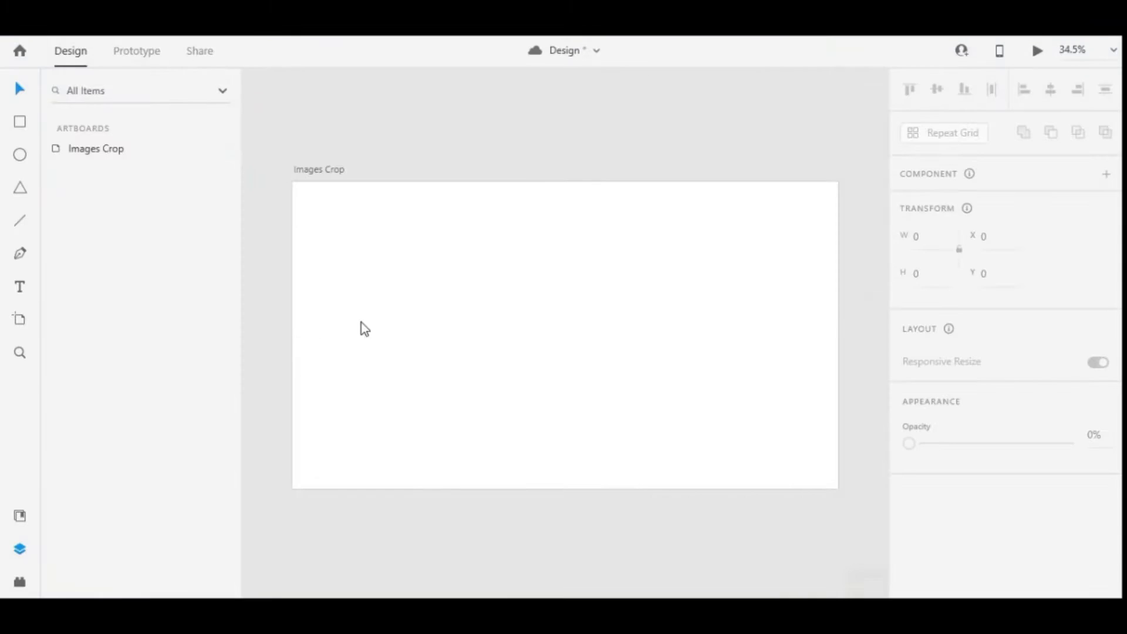
- Drop the portrait photo onto the artboard and enlarge it to about 690.5 × 1035.5
click(567, 299)
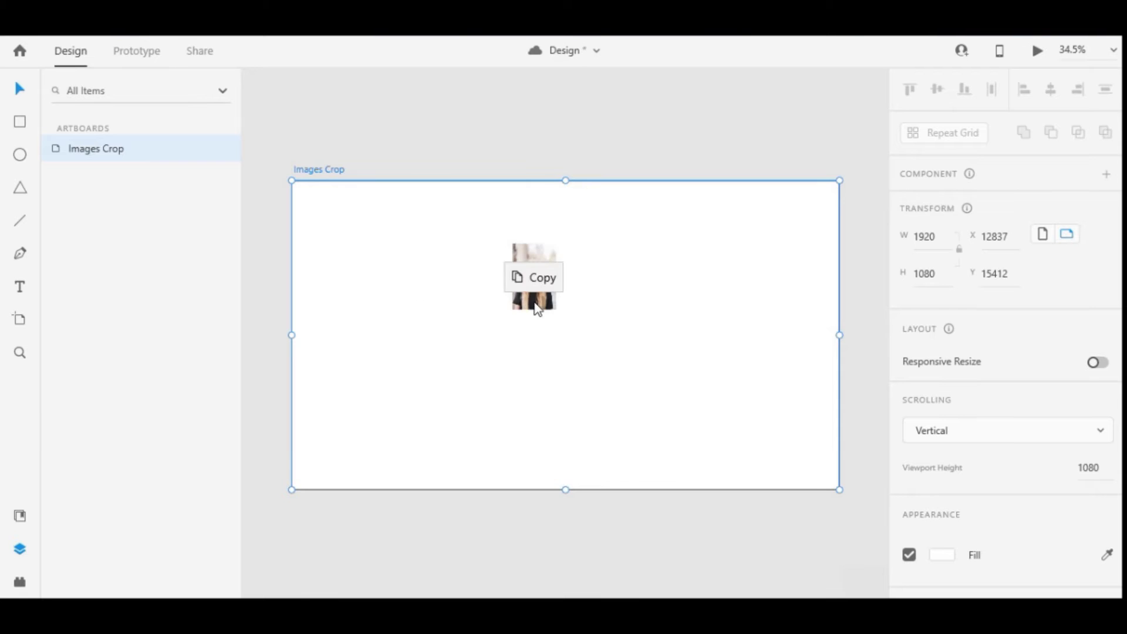
mouse_move(482, 291)
mouse_down()
mouse_move(535, 296)
mouse_move(629, 453)
mouse_move(535, 241)
mouse_up()
mouse_move(627, 436)
mouse_down()
mouse_move(655, 476)
mouse_move(575, 421)
mouse_move(516, 420)
mouse_up()
click(687, 380)
- Zoom in on the arm at the photo's left side
scroll(424, 392, up, 4)
mouse_move(424, 392)
mouse_down()
mouse_move(442, 352)
mouse_move(440, 313)
mouse_up()
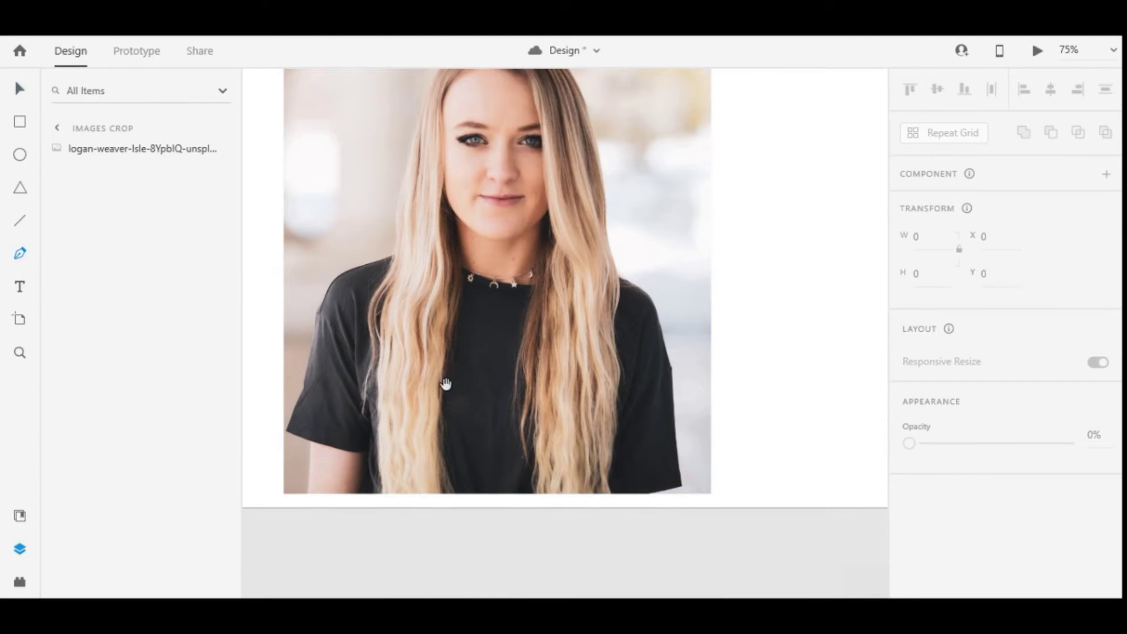
scroll(369, 434, up, 5)
scroll(369, 434, up, 2)
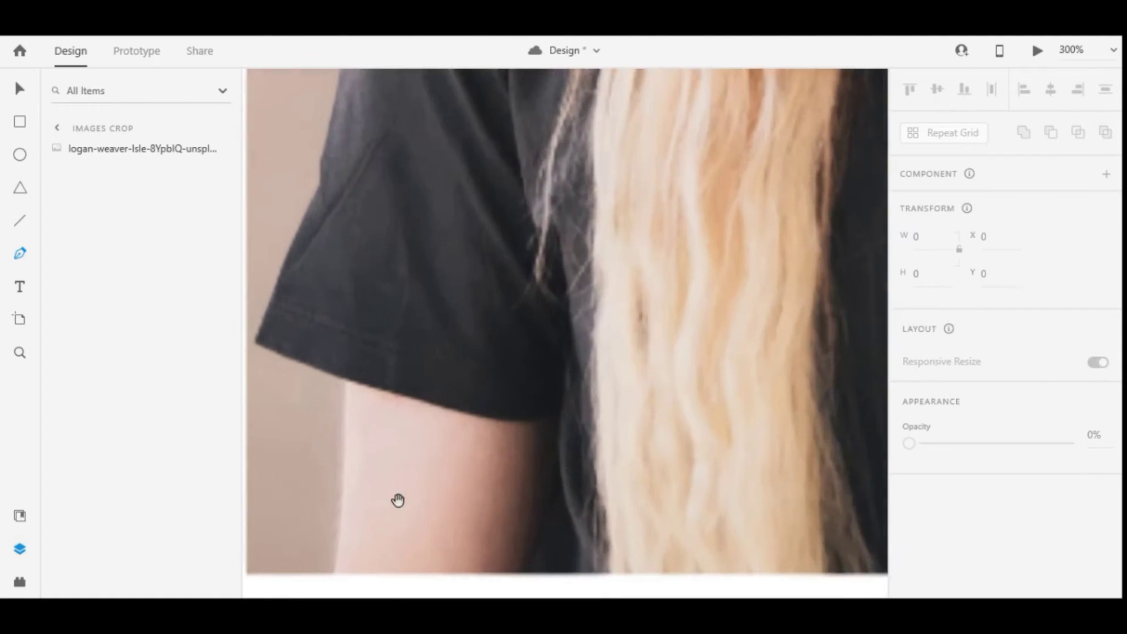
drag(398, 500, 469, 359)
- Start Path 1 at the photo's bottom edge, anchoring up the arm and along the sleeve hem to its outer corner
click(440, 417)
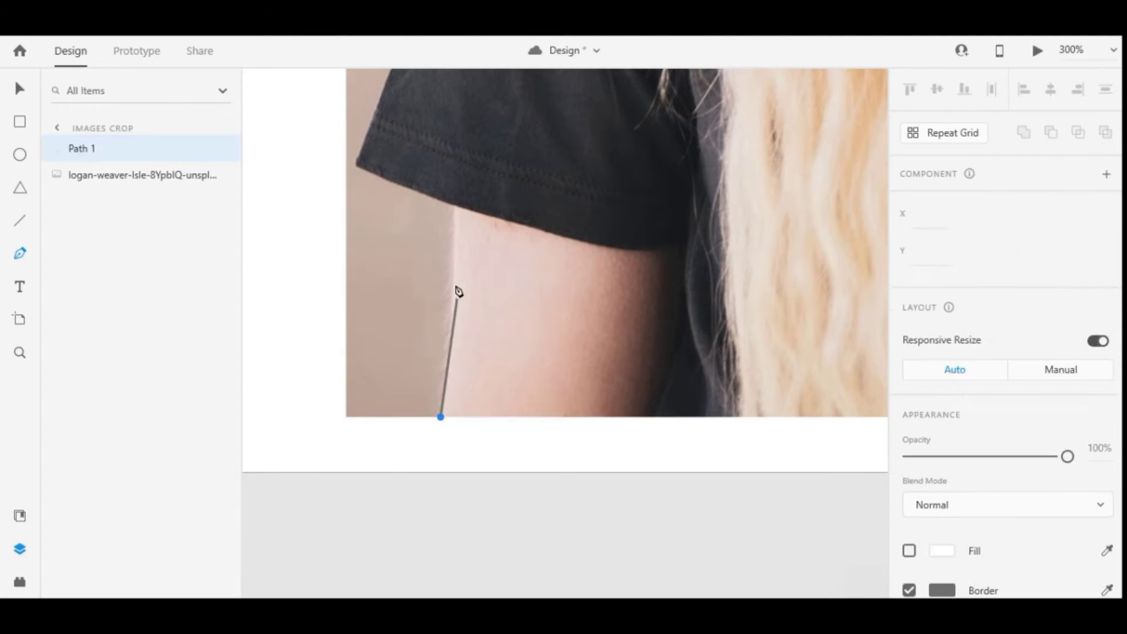
click(454, 242)
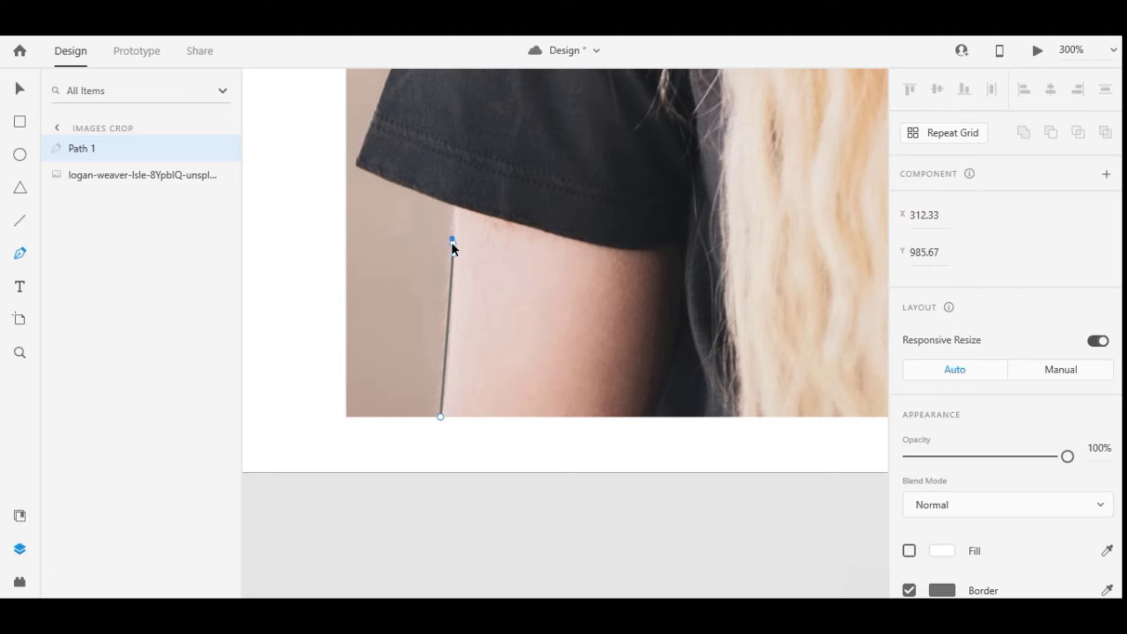
click(453, 205)
drag(462, 214, 447, 195)
drag(382, 176, 431, 199)
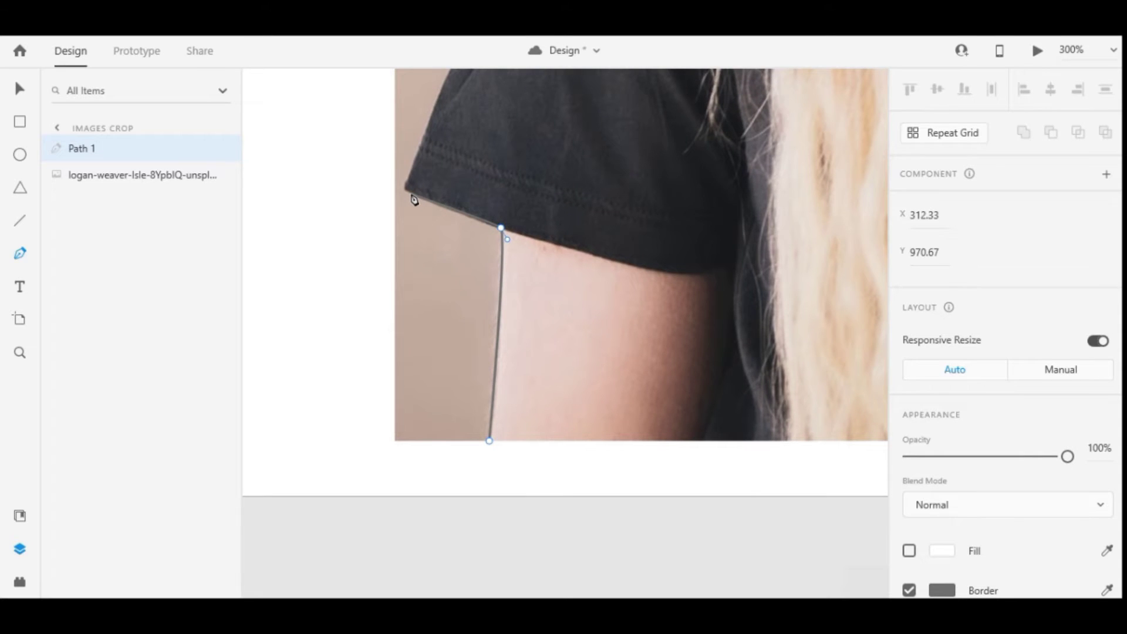
click(411, 193)
- Curve the outline around the rounded sleeve corner with Bezier handles
drag(411, 194, 419, 172)
scroll(420, 174, up, 1)
scroll(419, 175, up, 2)
scroll(417, 177, up, 3)
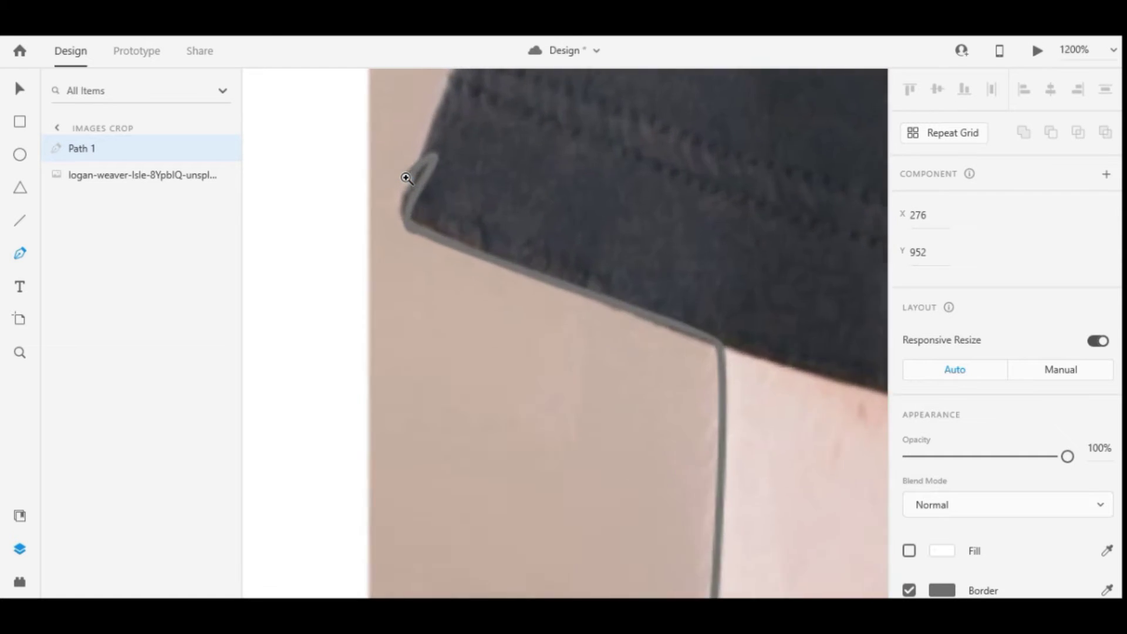
scroll(411, 182, up, 5)
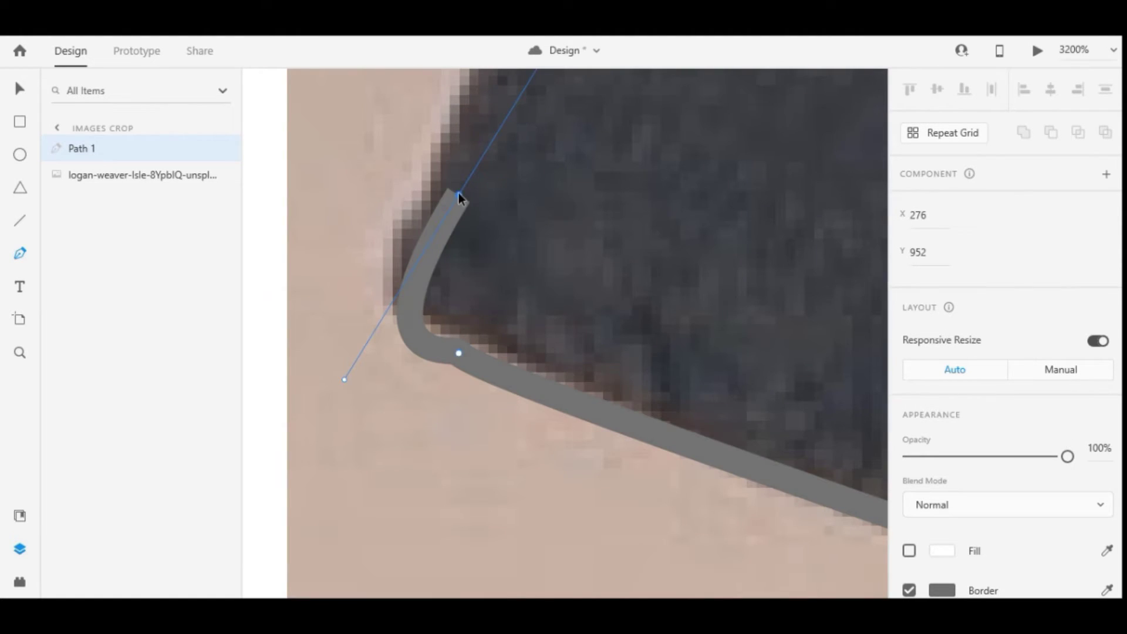
drag(425, 178, 423, 167)
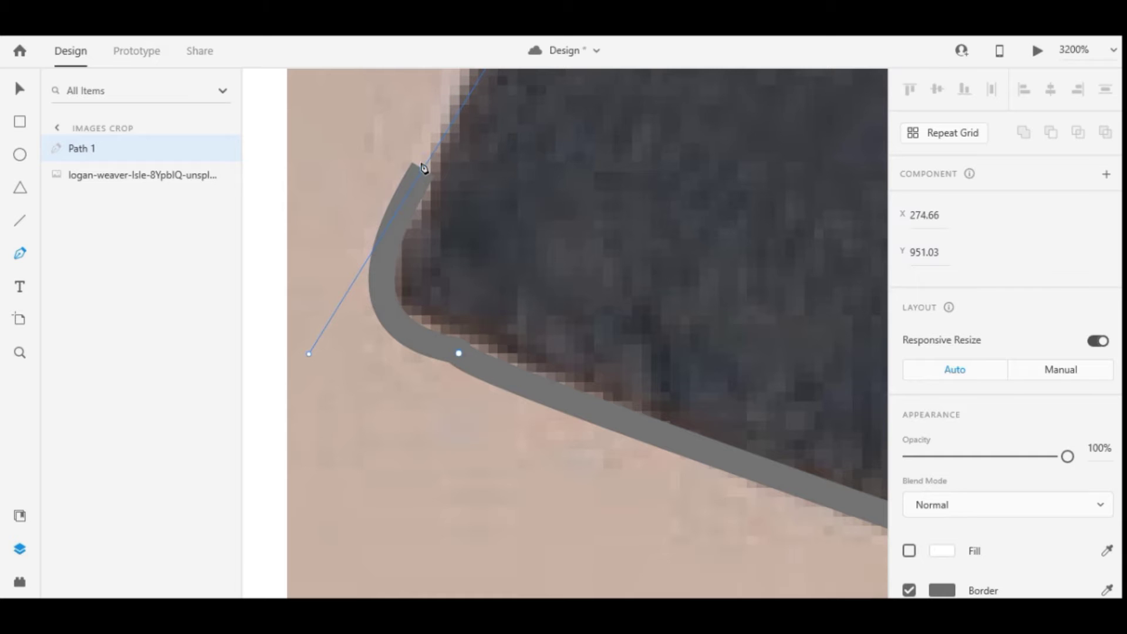
scroll(423, 166, down, 3)
scroll(422, 166, down, 4)
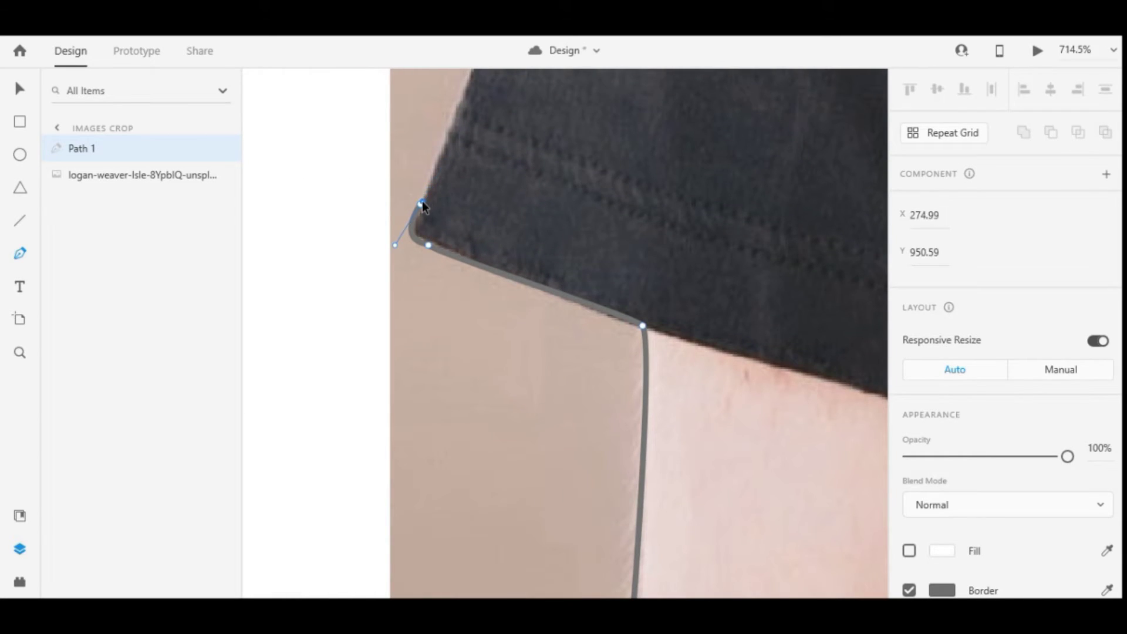
scroll(448, 166, up, 5)
scroll(452, 235, down, 1)
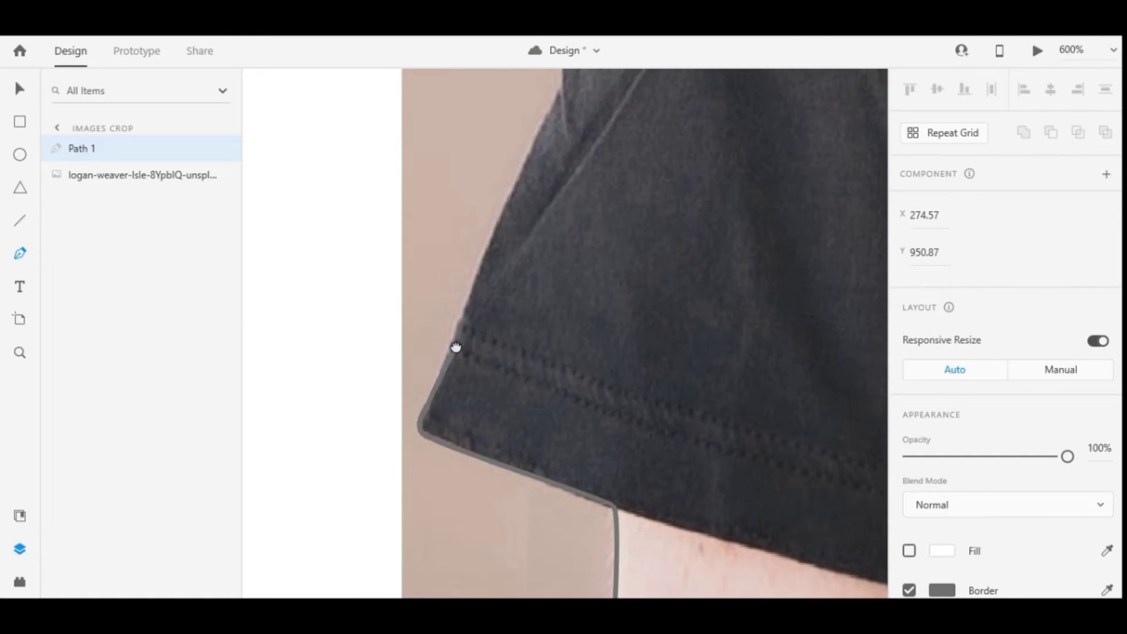
scroll(485, 230, down, 1)
scroll(513, 284, down, 1)
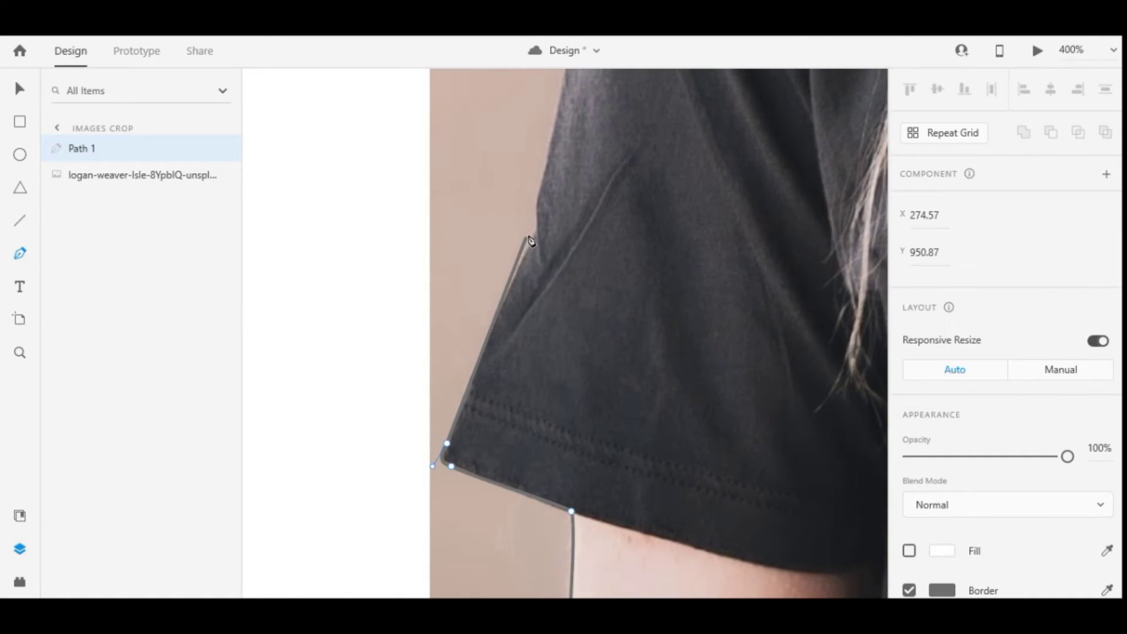
- Add curved anchors climbing the sleeve's outer edge toward the shoulder
drag(537, 232, 572, 193)
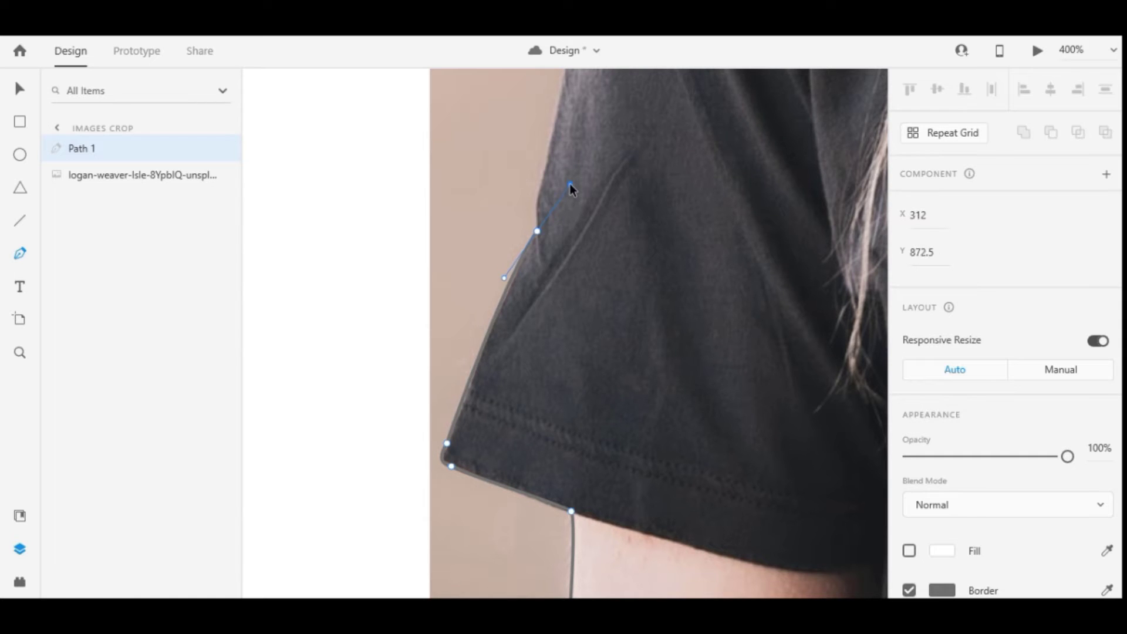
click(544, 183)
drag(555, 154, 542, 186)
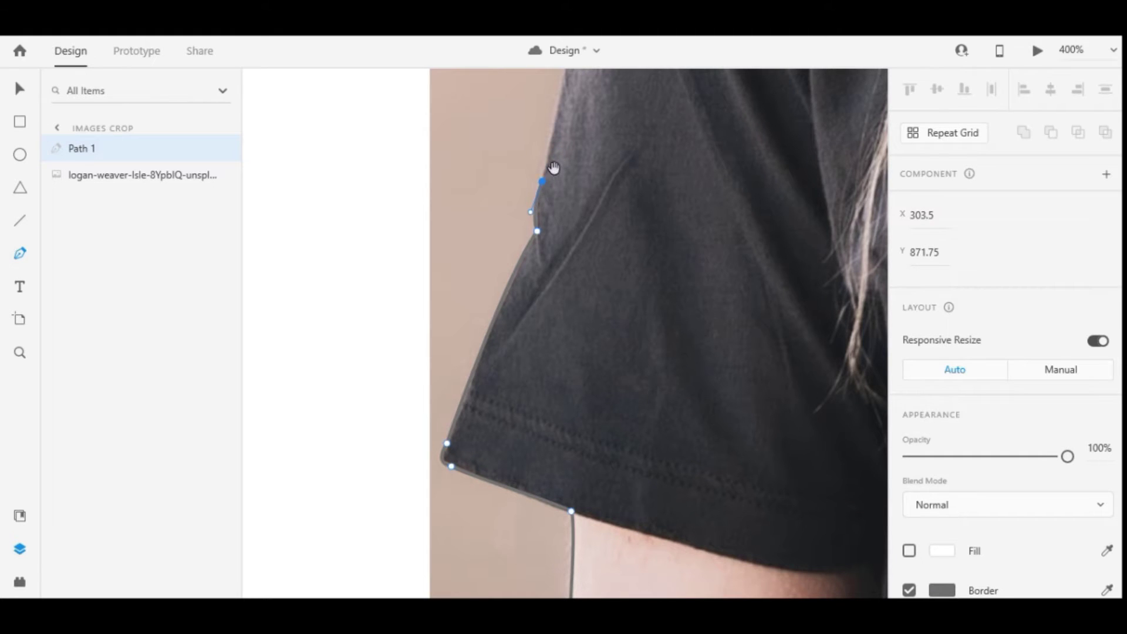
ctrl+click(544, 183)
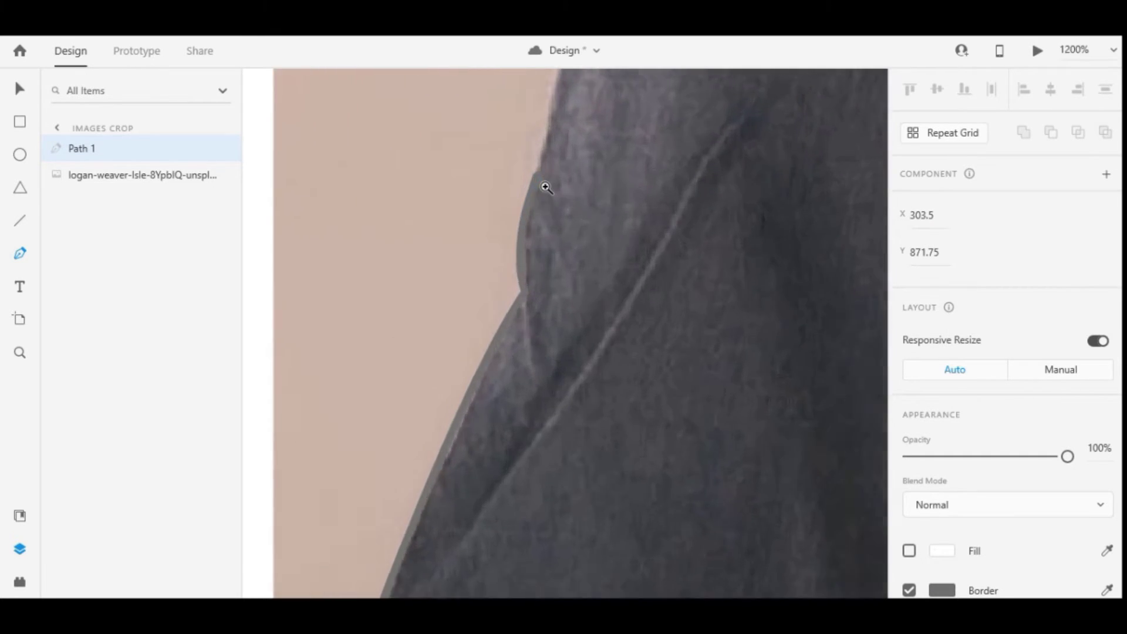
ctrl+click(546, 187)
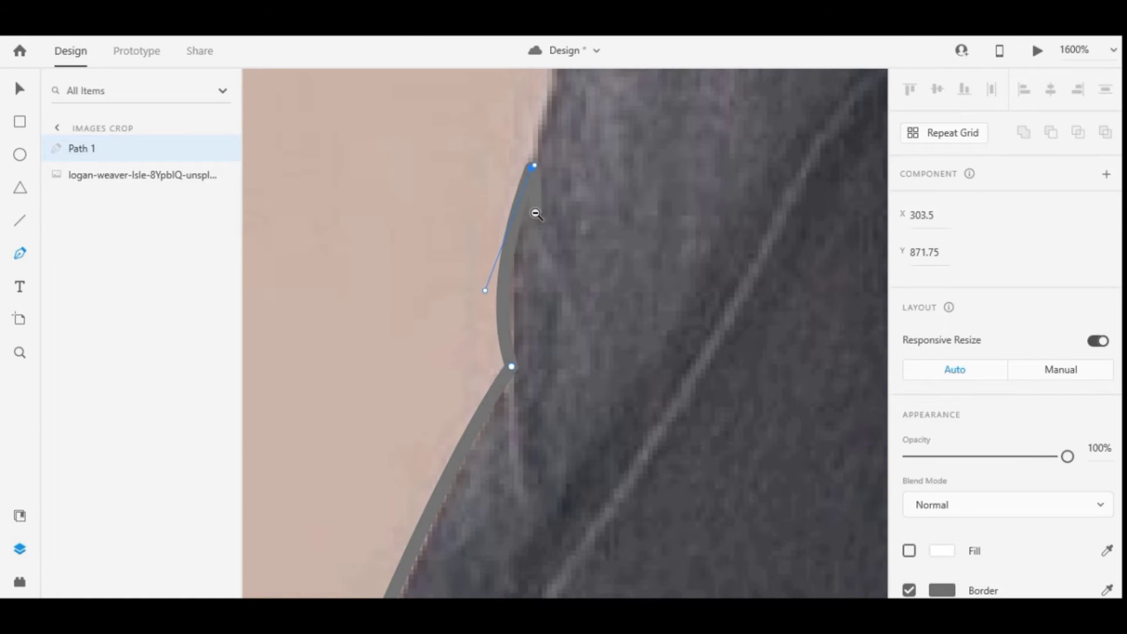
scroll(536, 214, down, 5)
drag(574, 186, 514, 415)
drag(502, 291, 505, 282)
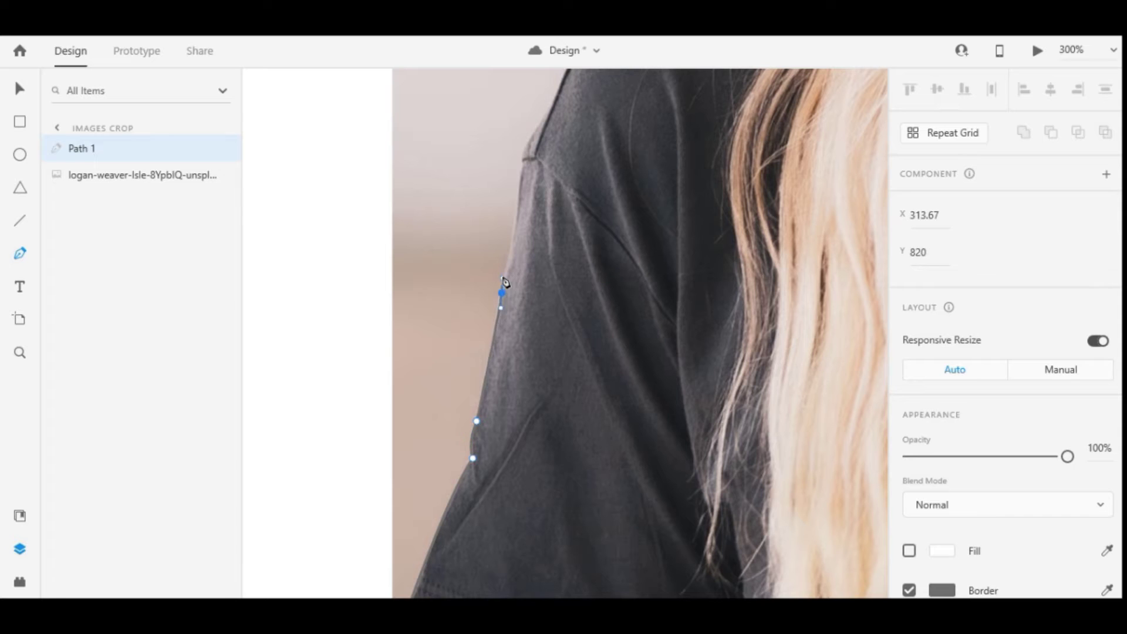
- Extend the outline with an anchor higher up the shirt's side edge
click(501, 292)
drag(501, 220, 506, 287)
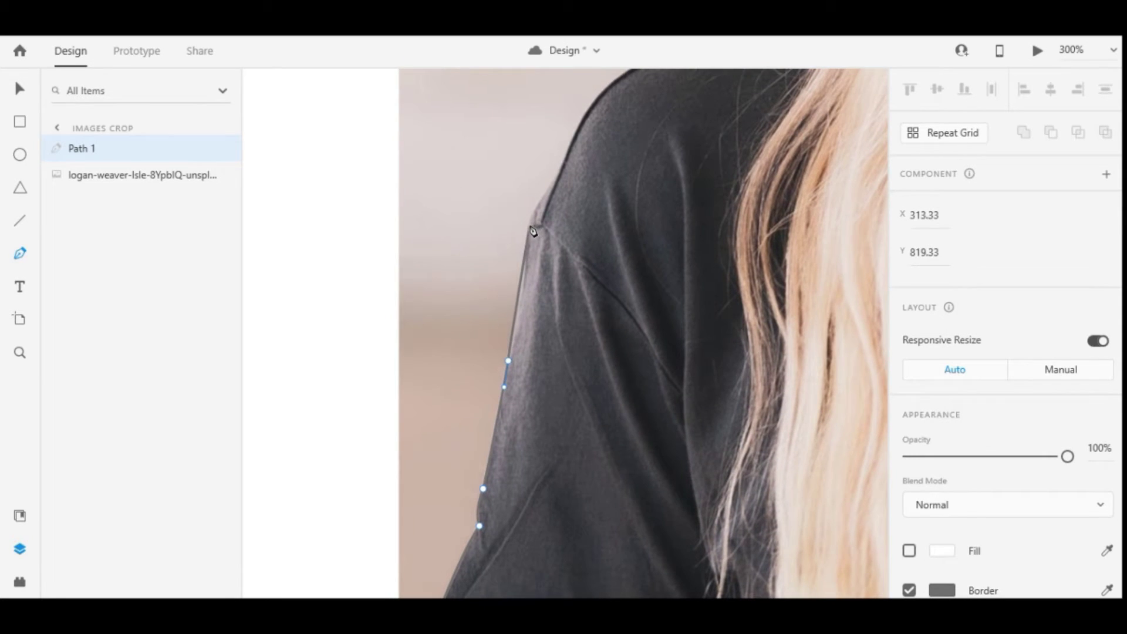
click(530, 224)
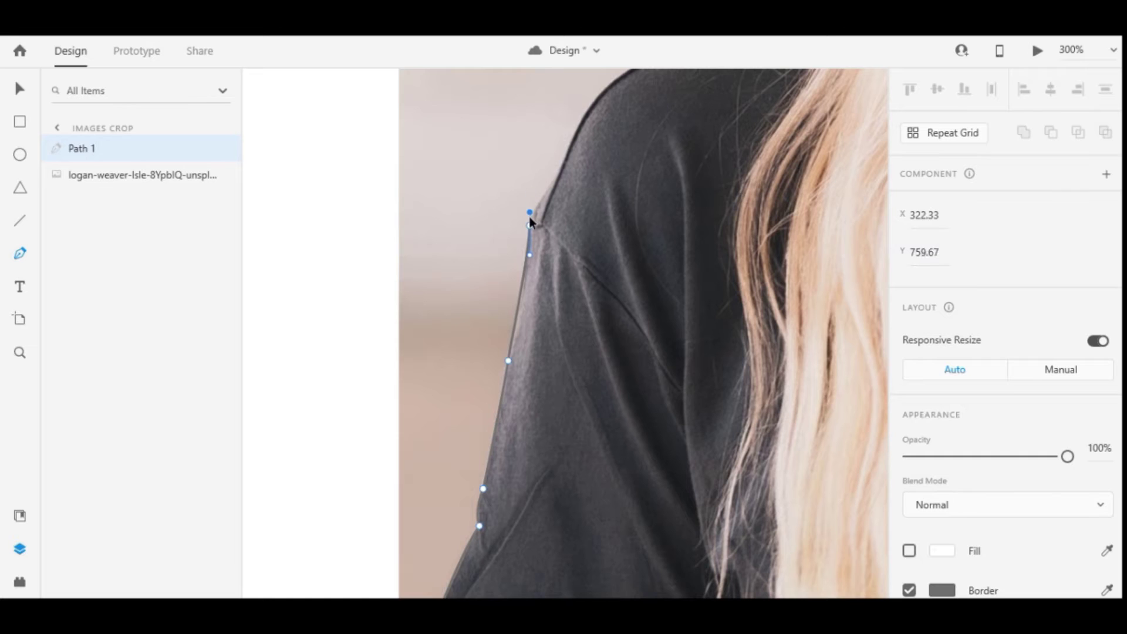
drag(530, 223, 517, 303)
- Add and refine curved anchors rounding the shoulder toward the hair
mouse_move(550, 237)
mouse_down()
mouse_move(564, 221)
mouse_move(550, 271)
mouse_up()
mouse_move(593, 224)
mouse_down()
mouse_move(632, 200)
mouse_move(593, 222)
mouse_up()
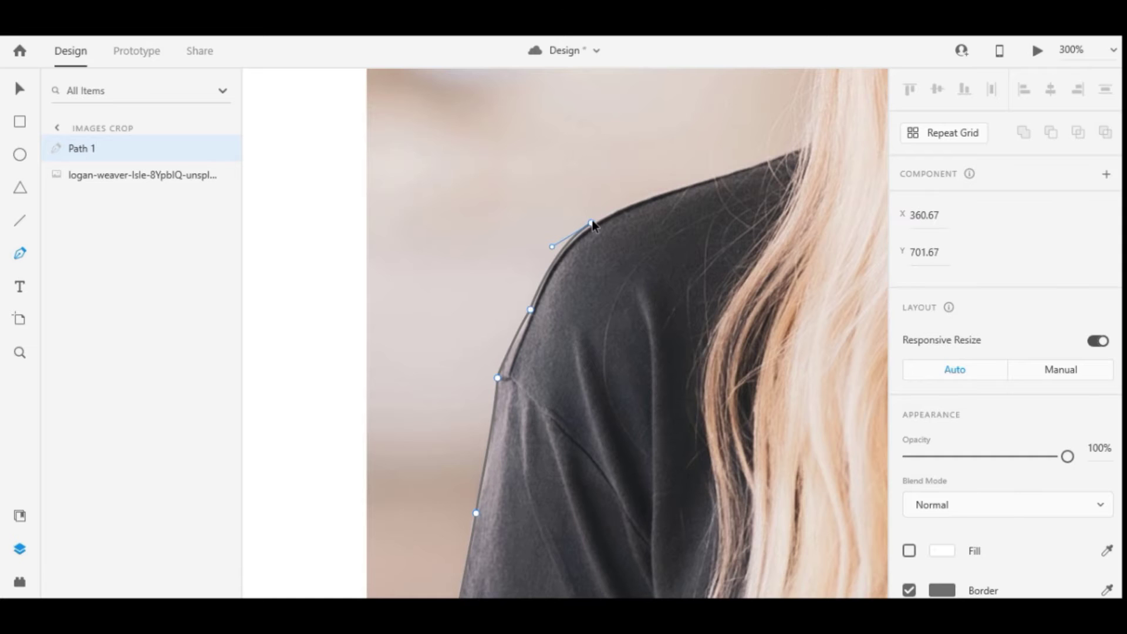
drag(592, 225, 594, 226)
drag(554, 245, 592, 228)
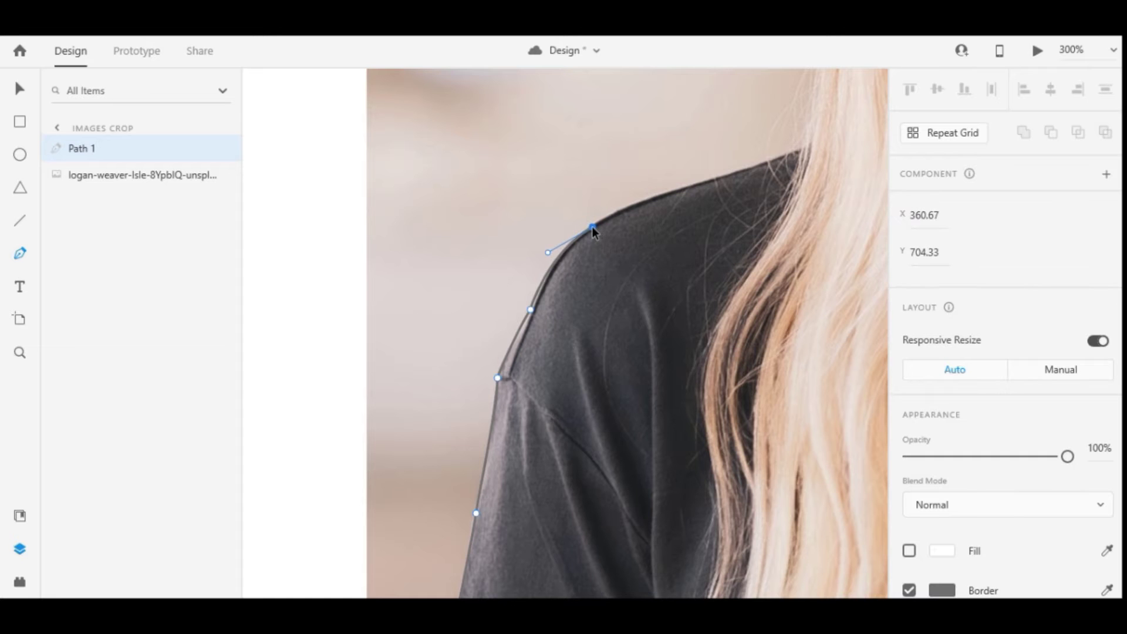
scroll(625, 215, up, 5)
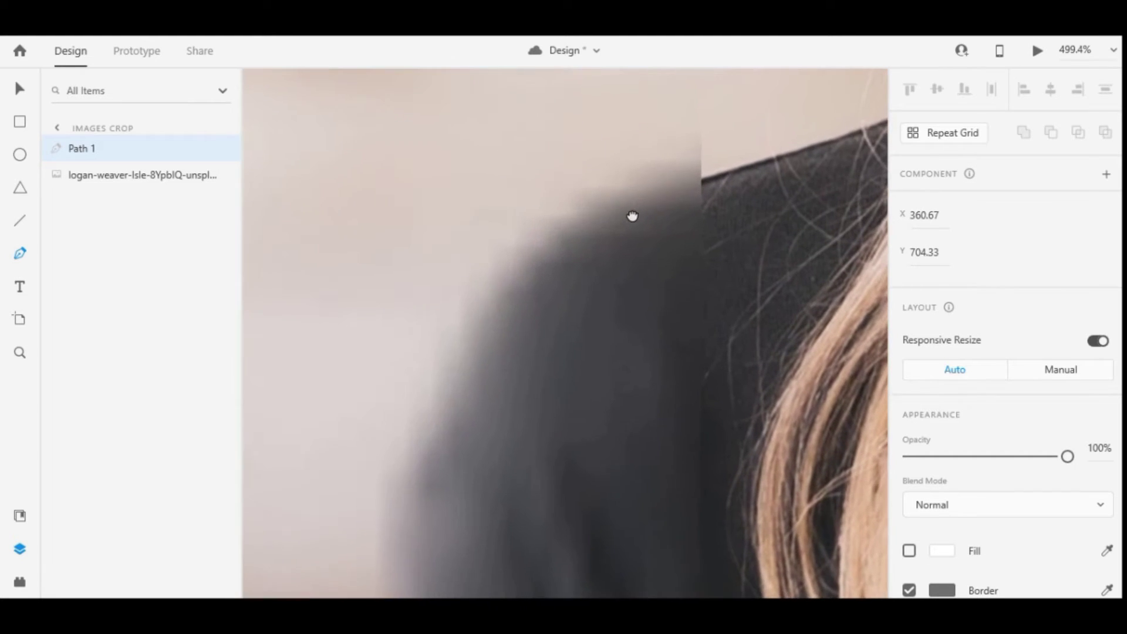
drag(567, 244, 567, 236)
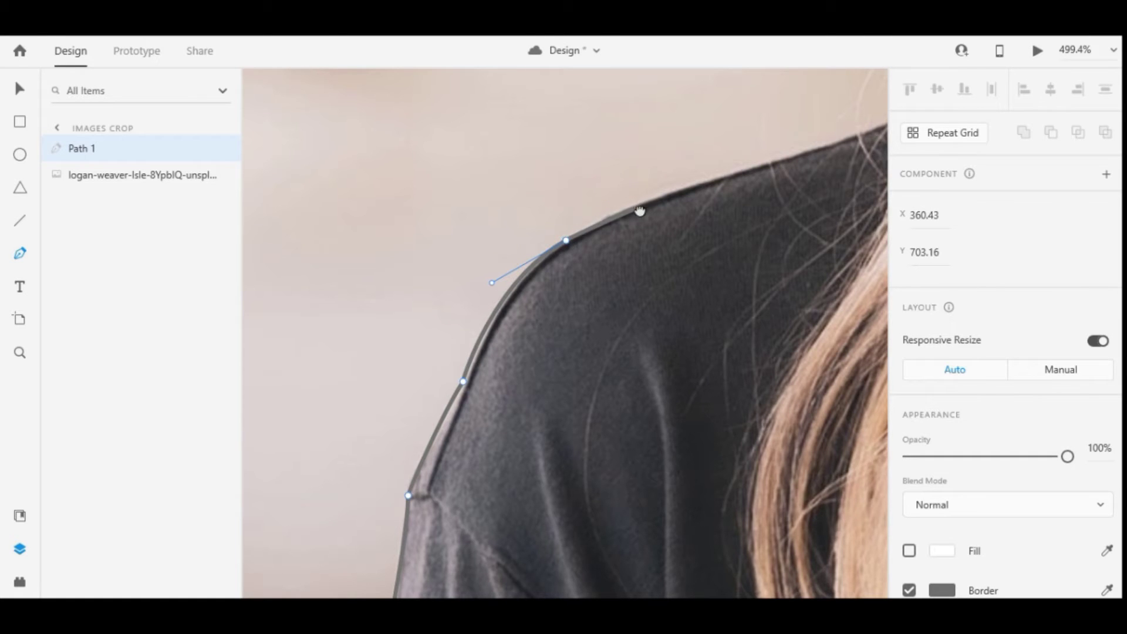
scroll(581, 289, down, 5)
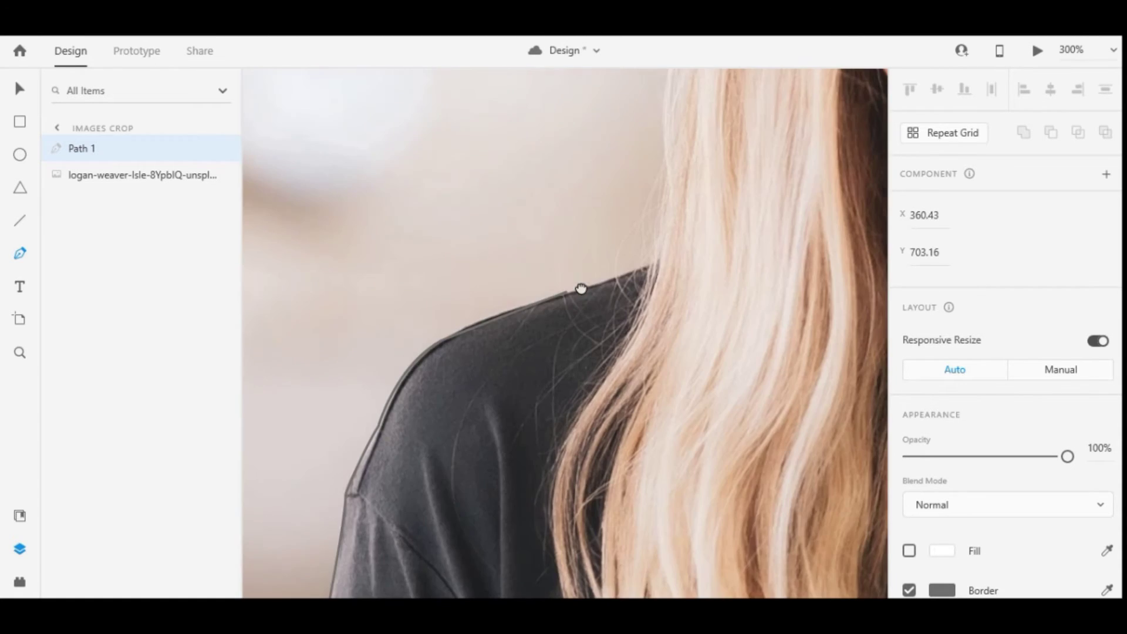
mouse_move(581, 289)
mouse_down()
mouse_move(672, 254)
mouse_move(692, 268)
mouse_move(578, 289)
mouse_up()
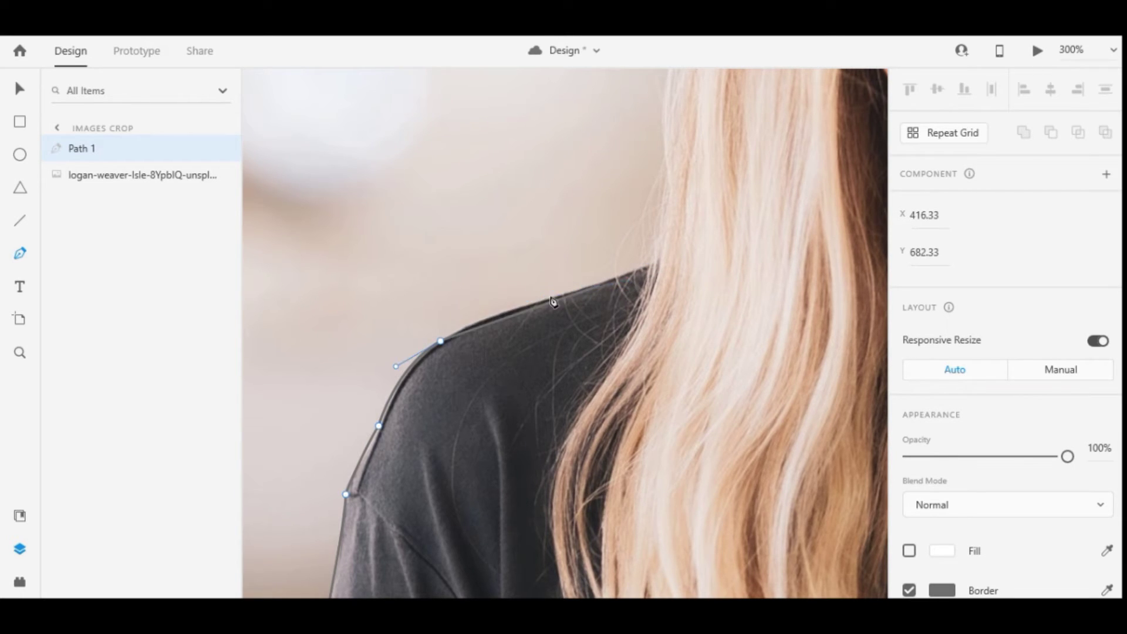
- Fit the shoulder anchor and add curved points where the hair meets the shoulder
mouse_move(628, 286)
mouse_down()
mouse_move(564, 300)
mouse_move(589, 296)
mouse_up()
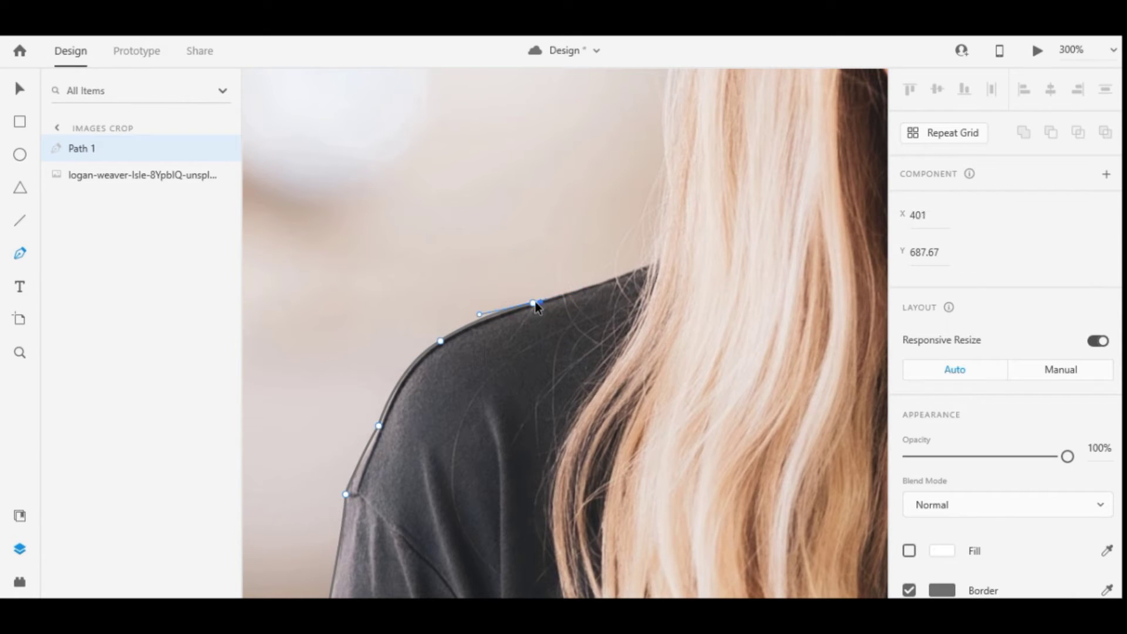
drag(653, 261, 664, 259)
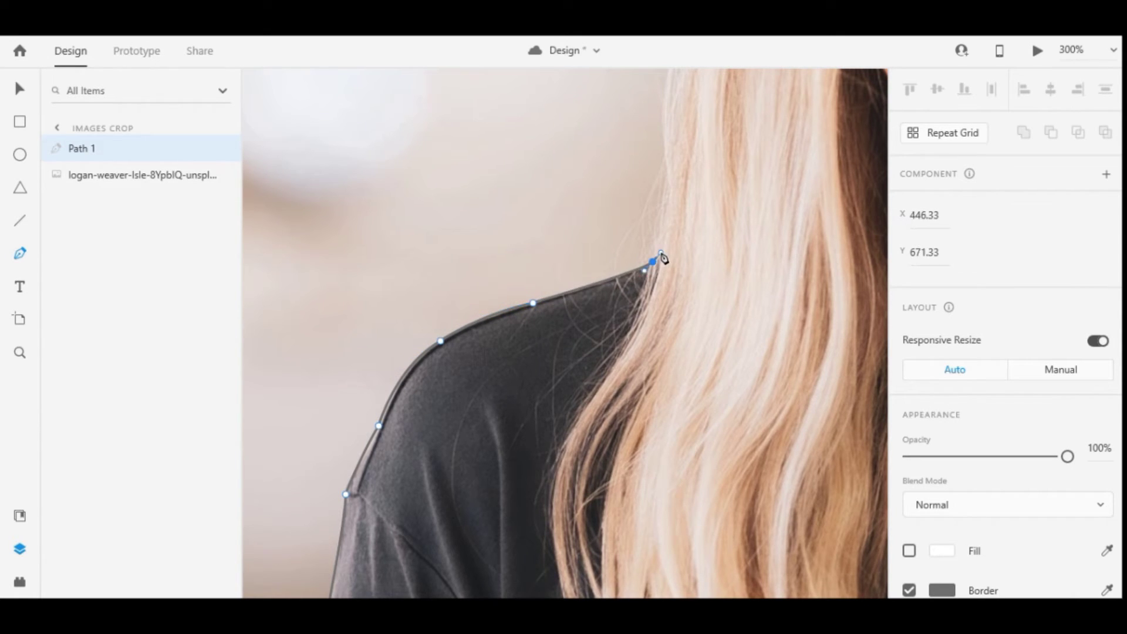
scroll(653, 260, up, 2)
scroll(653, 260, up, 1)
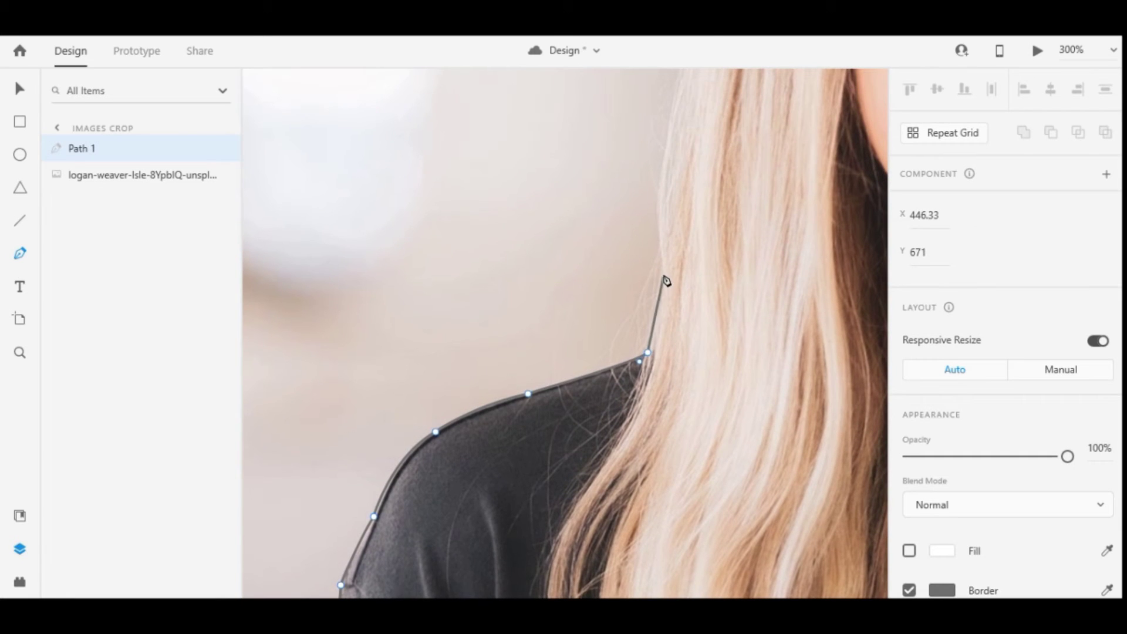
drag(663, 268, 661, 255)
scroll(666, 247, up, 3)
- Trace curved anchors up the hair's left edge, sharpening the turn partway up
drag(667, 217, 687, 150)
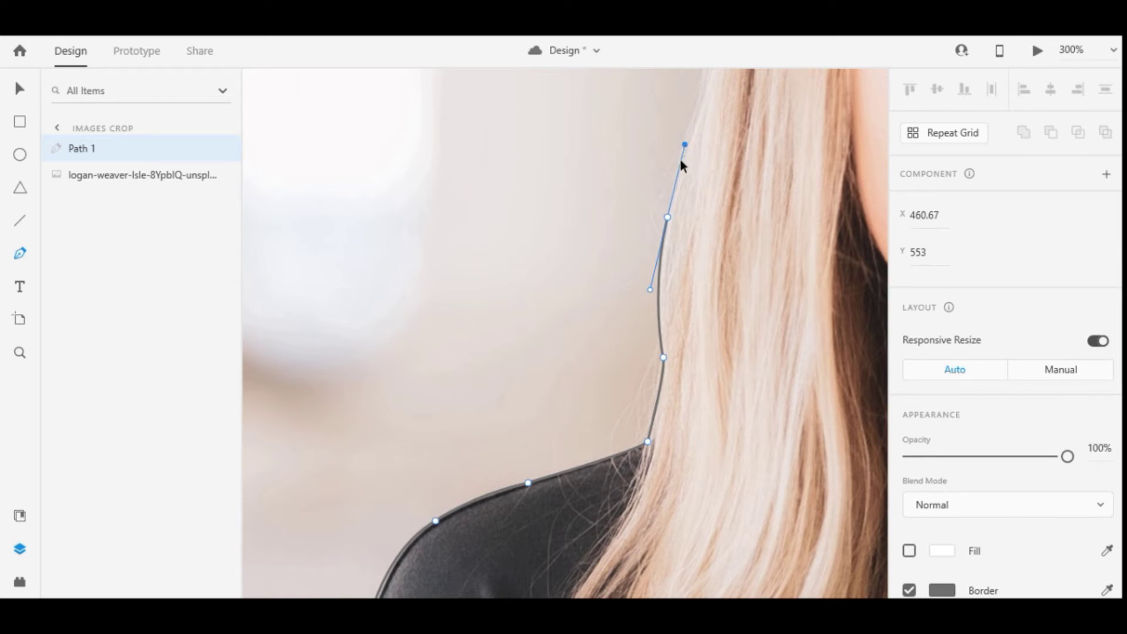
scroll(675, 196, up, 10)
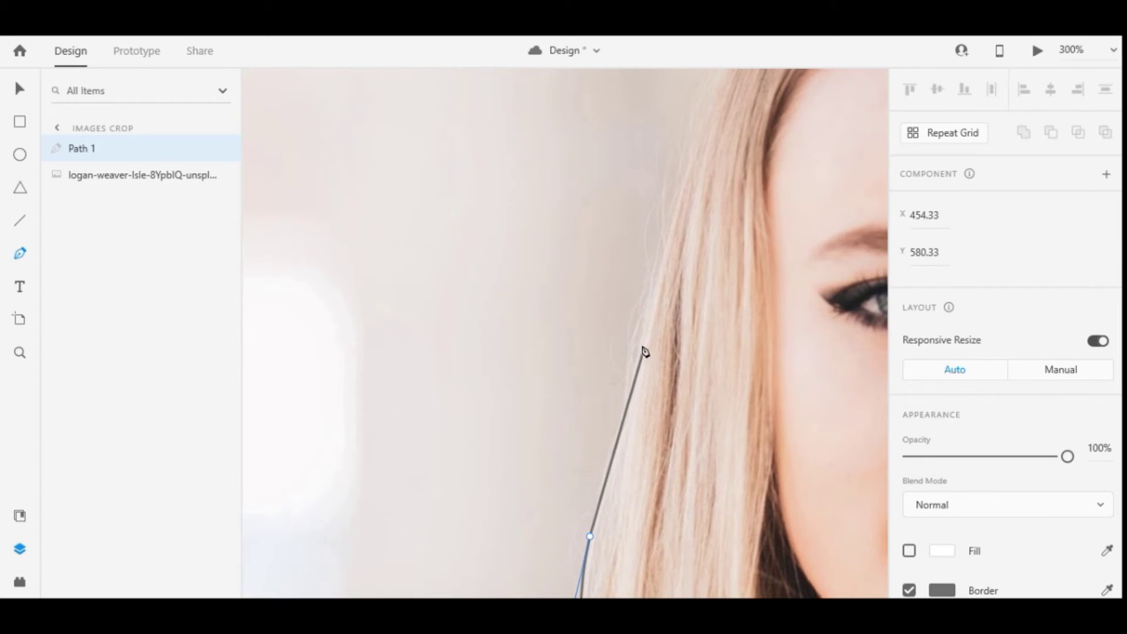
drag(638, 334, 655, 301)
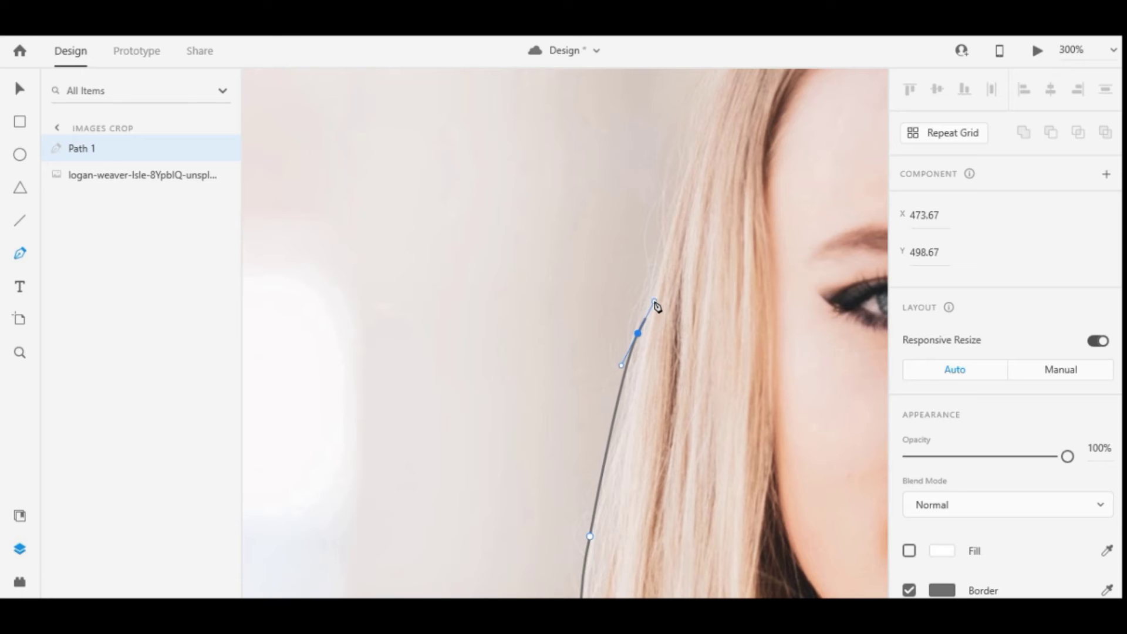
click(639, 333)
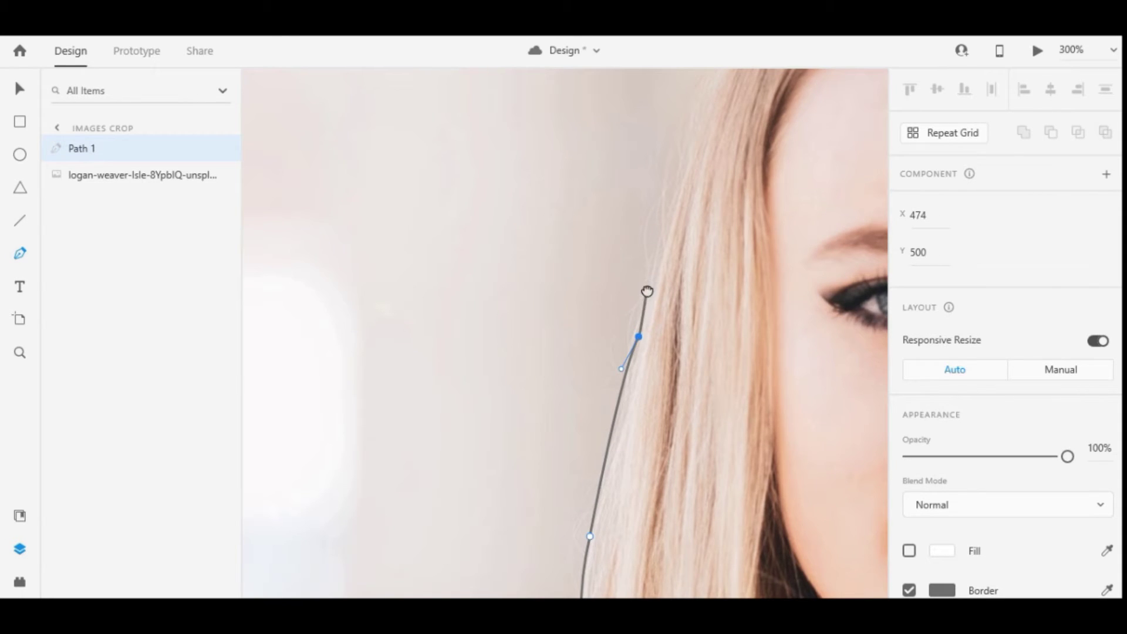
drag(647, 291, 630, 373)
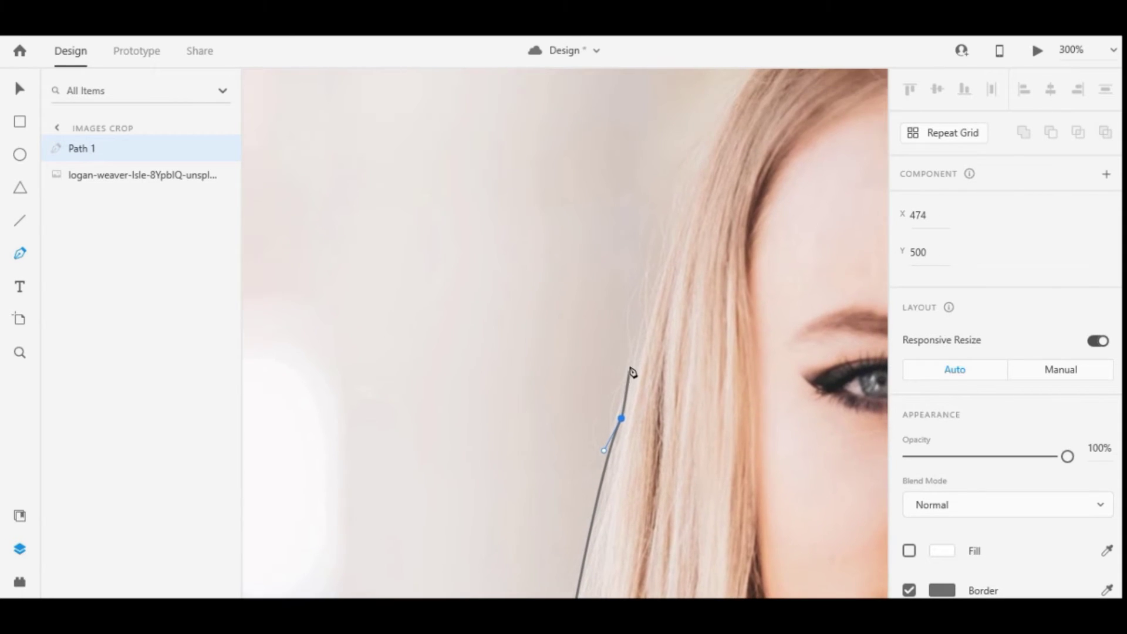
click(678, 232)
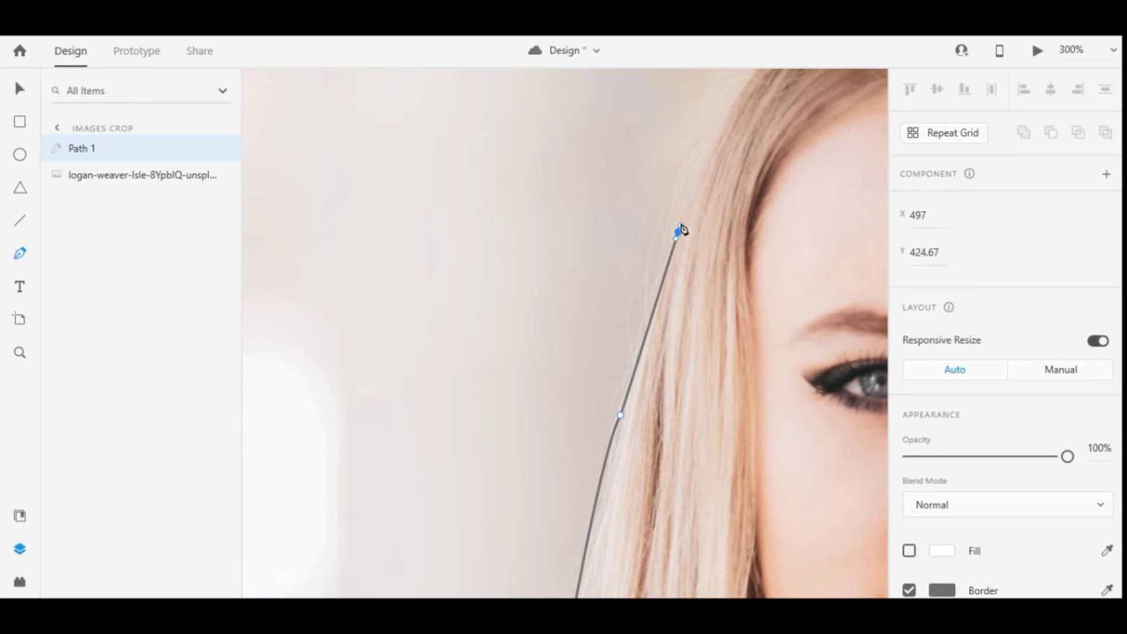
drag(688, 211, 606, 353)
click(677, 231)
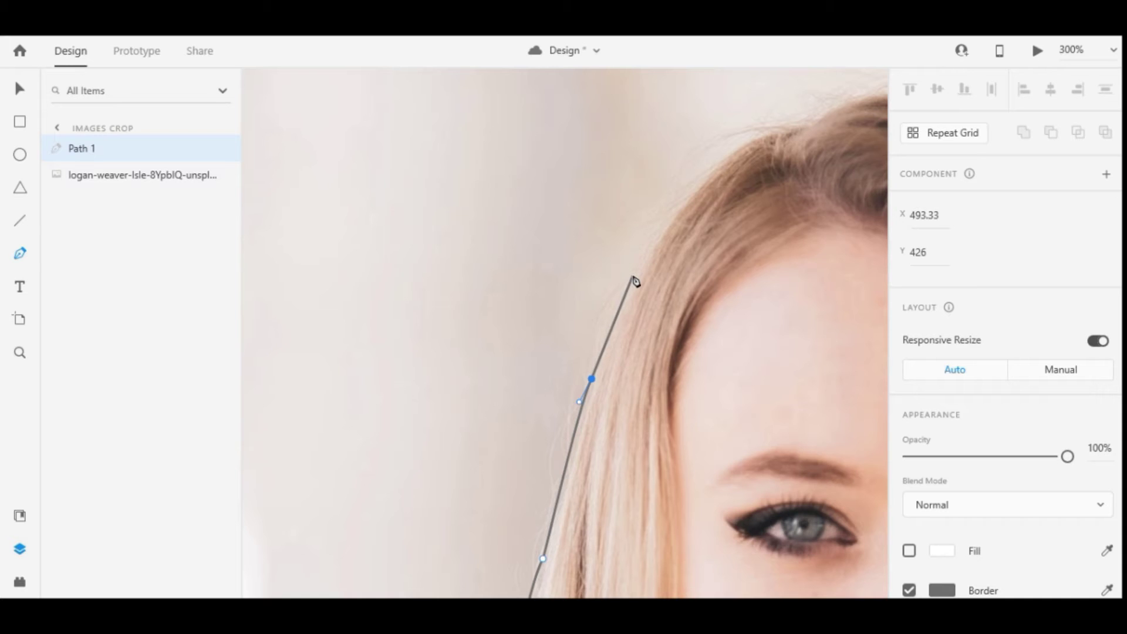
- Undo a misplaced segment, refit the curve, and anchor the outline at the top of the head
drag(667, 217, 717, 182)
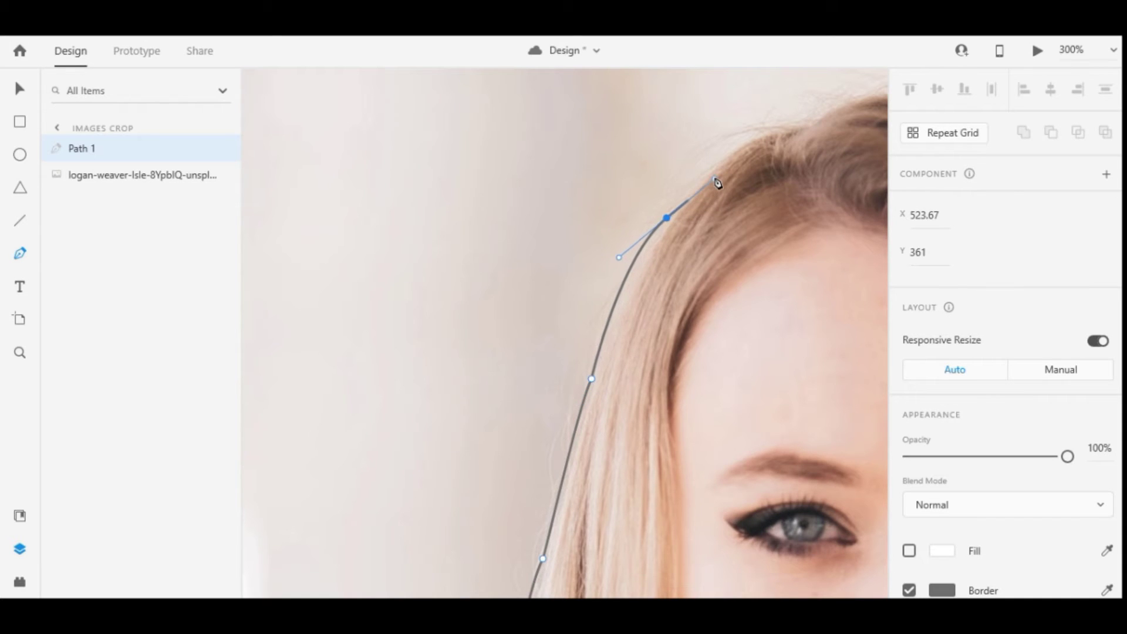
click(667, 218)
scroll(667, 219, up, 3)
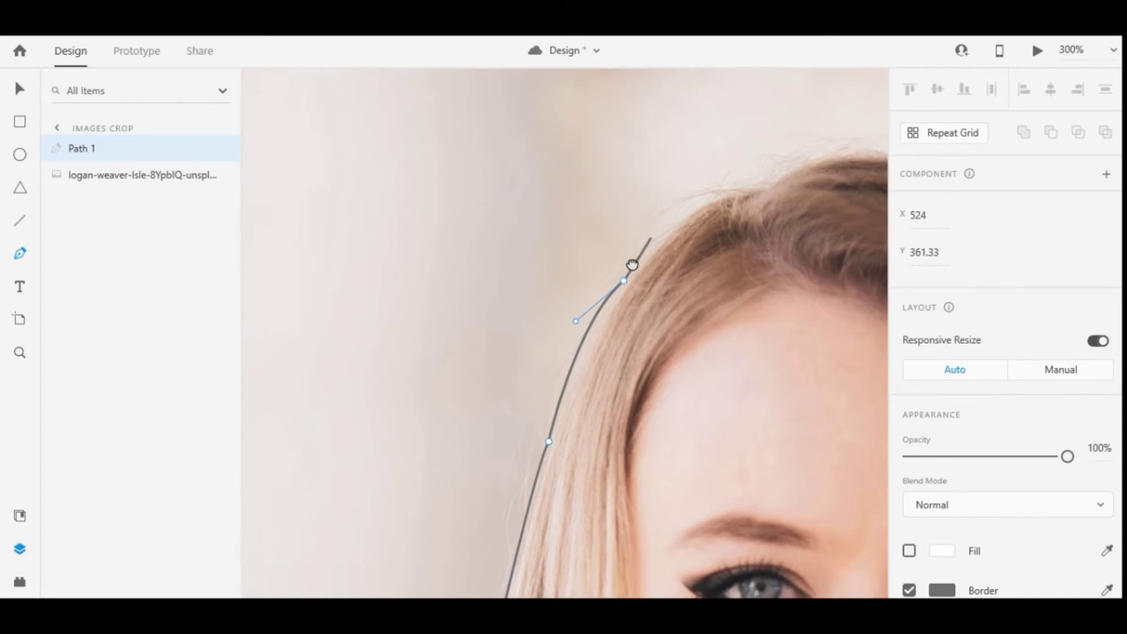
key(ctrl+z)
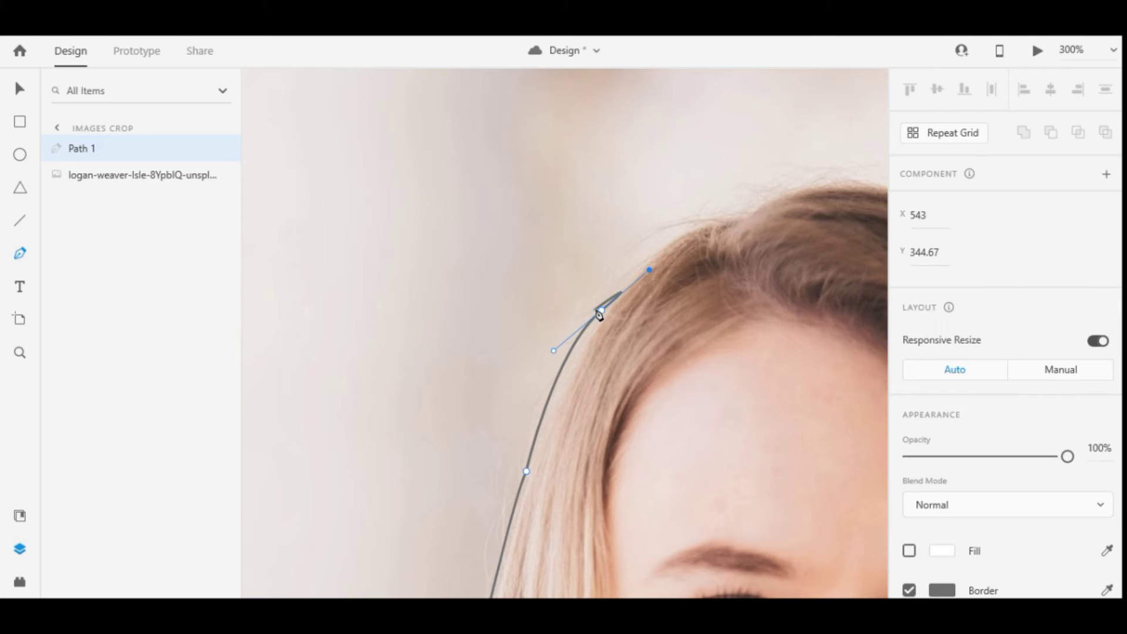
drag(601, 310, 592, 320)
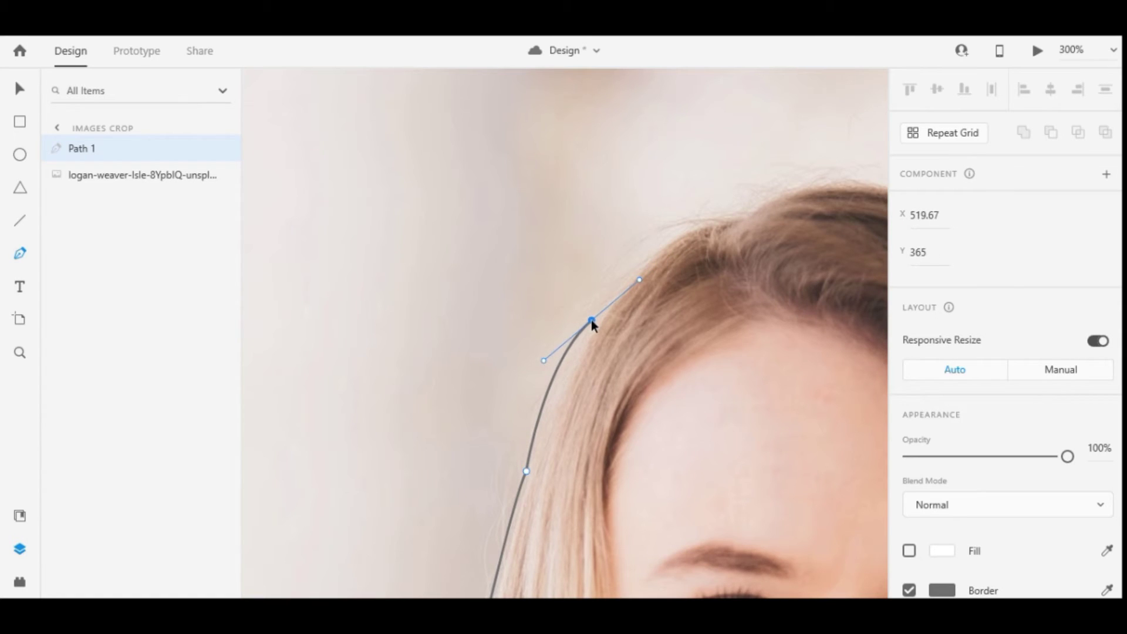
drag(544, 360, 546, 379)
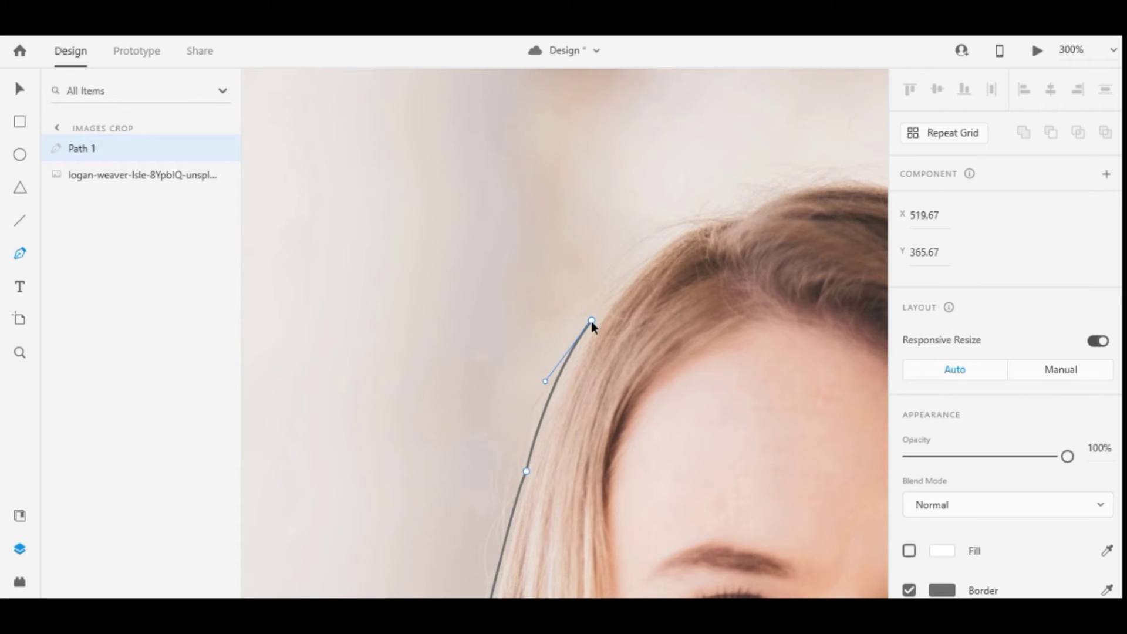
drag(681, 234, 772, 223)
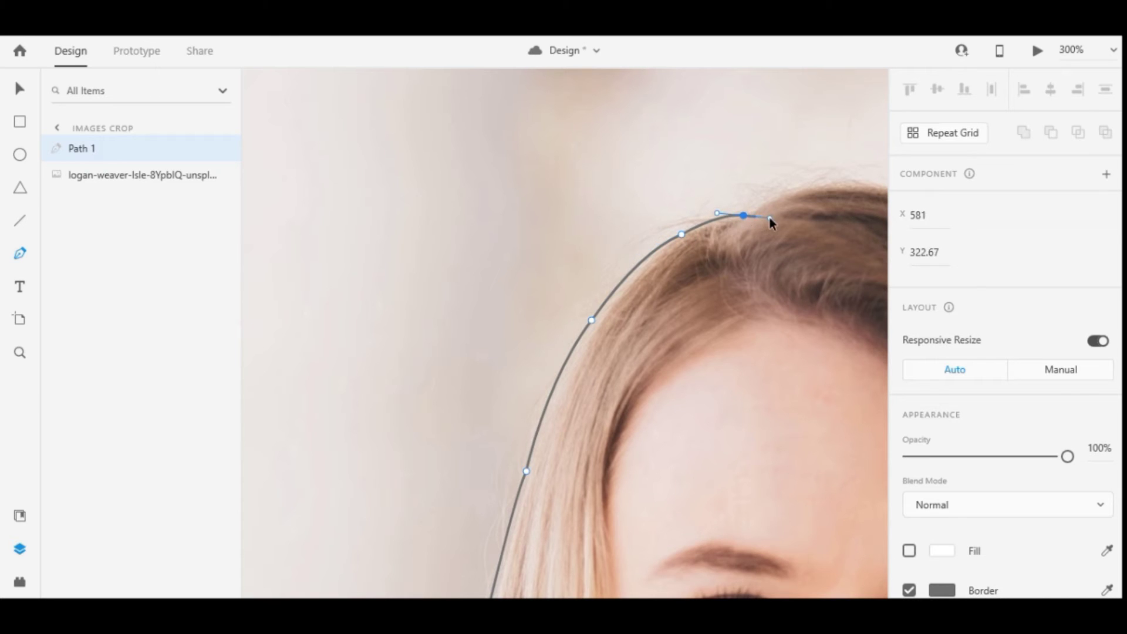
- Place smooth anchors across the crown, undoing two misplaced points
scroll(744, 213, right, 5)
scroll(744, 213, up, 2)
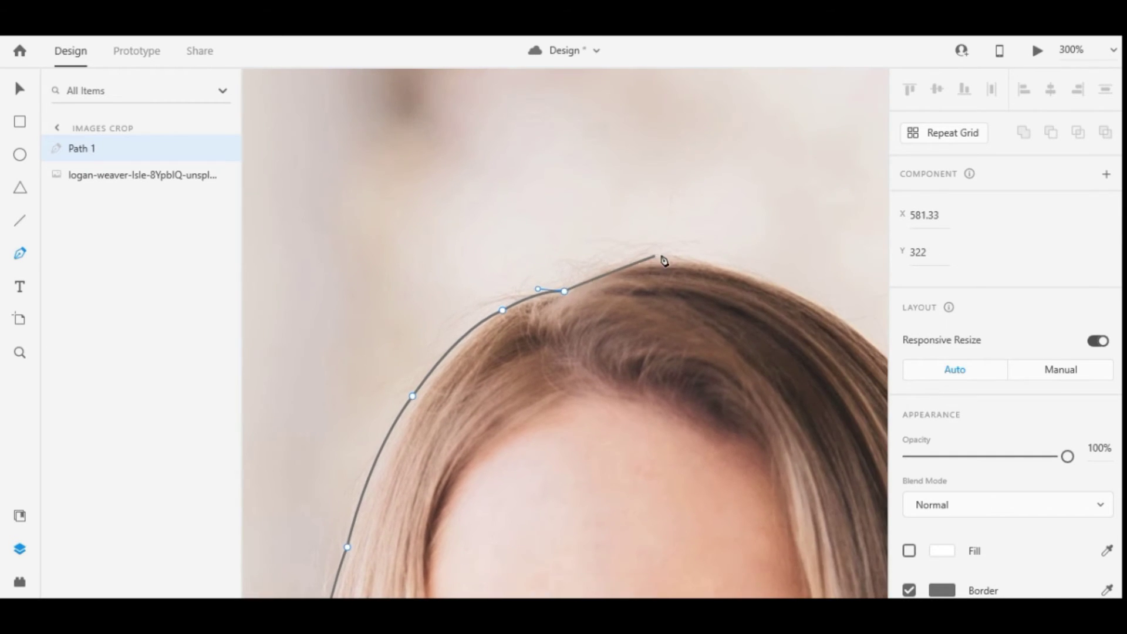
drag(646, 263, 685, 270)
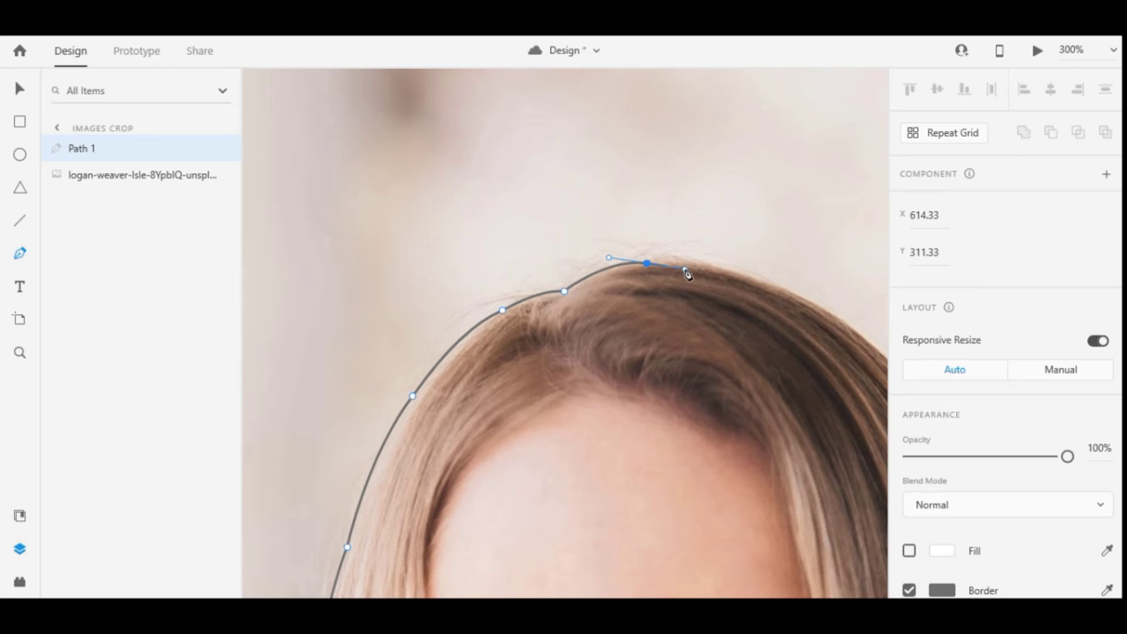
click(646, 263)
scroll(742, 272, right, 3)
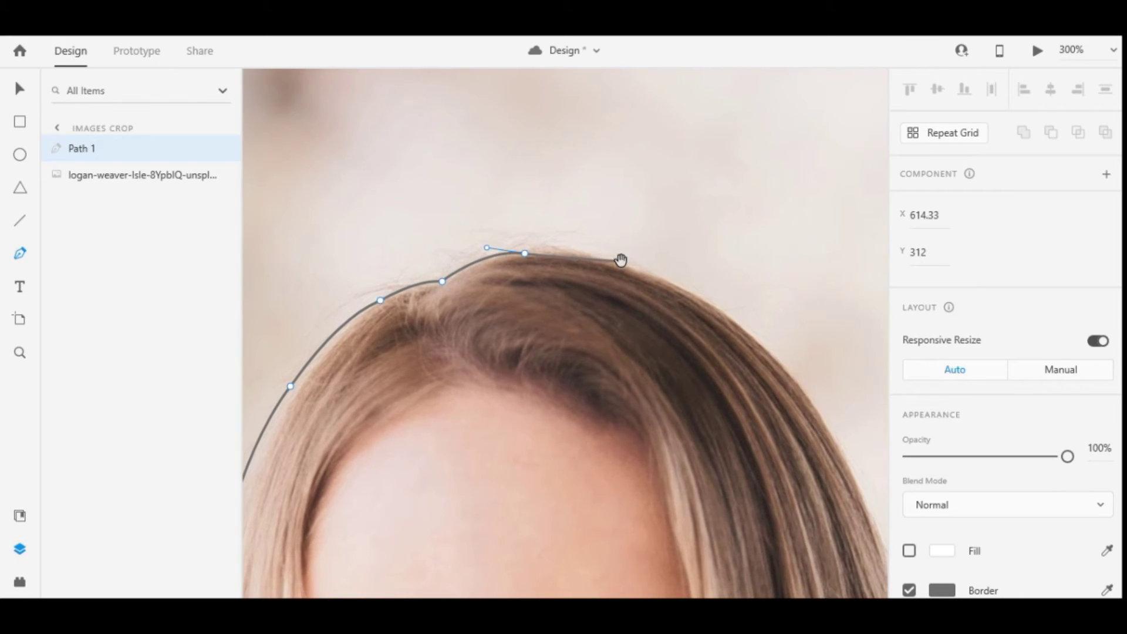
drag(630, 265, 703, 288)
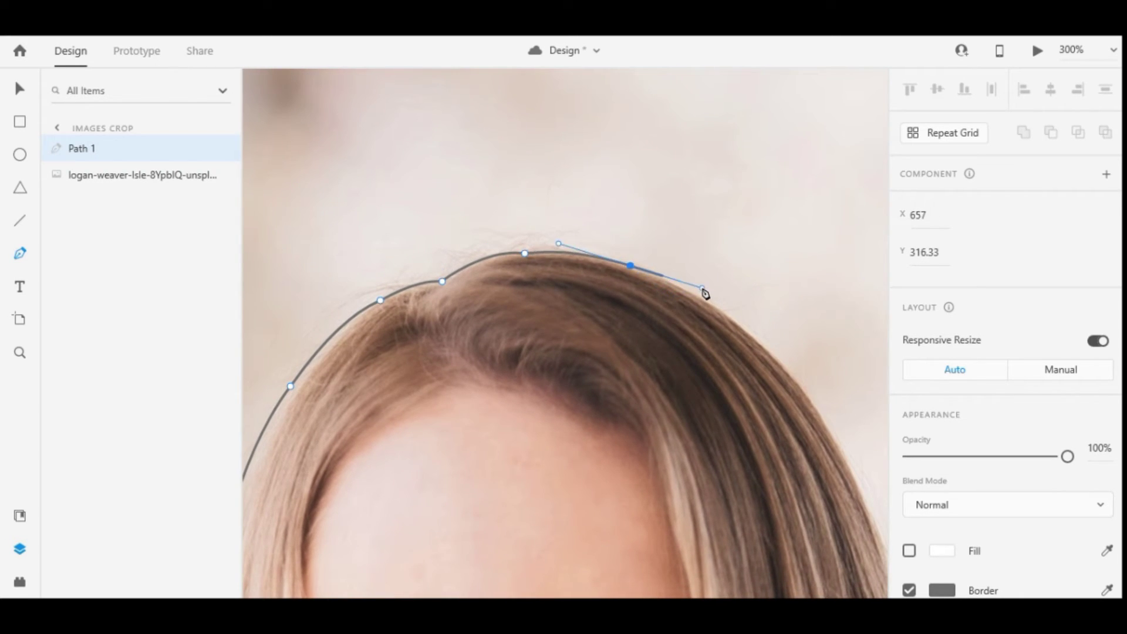
key(ctrl+z)
key(ctrl+z)
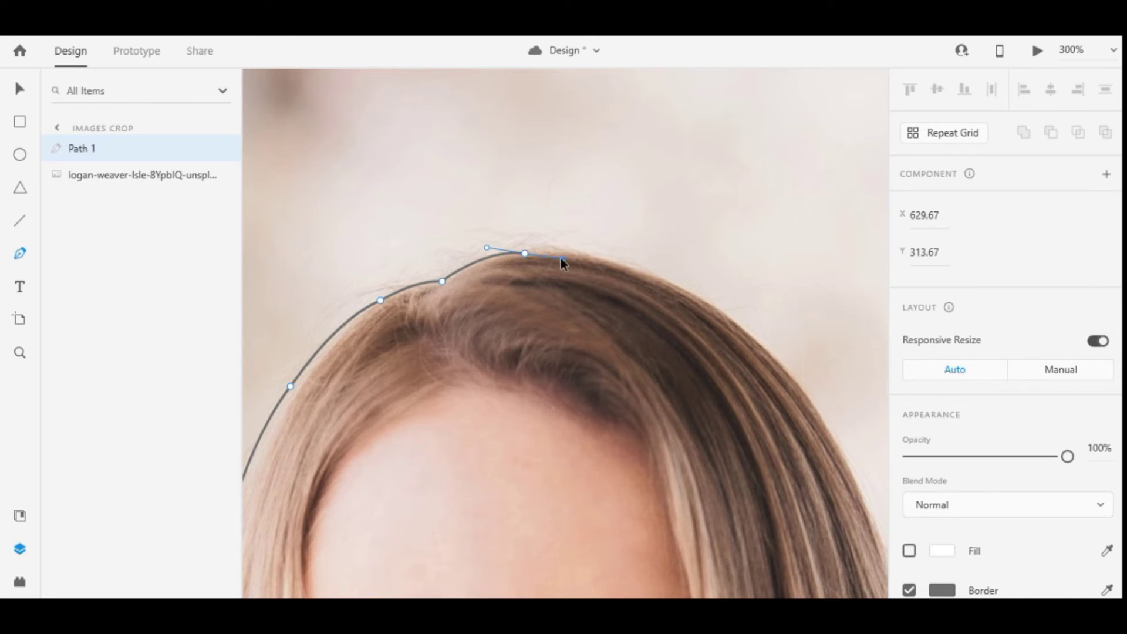
key(ctrl+z)
mouse_move(606, 259)
mouse_down()
mouse_move(706, 309)
mouse_move(712, 291)
mouse_up()
click(710, 287)
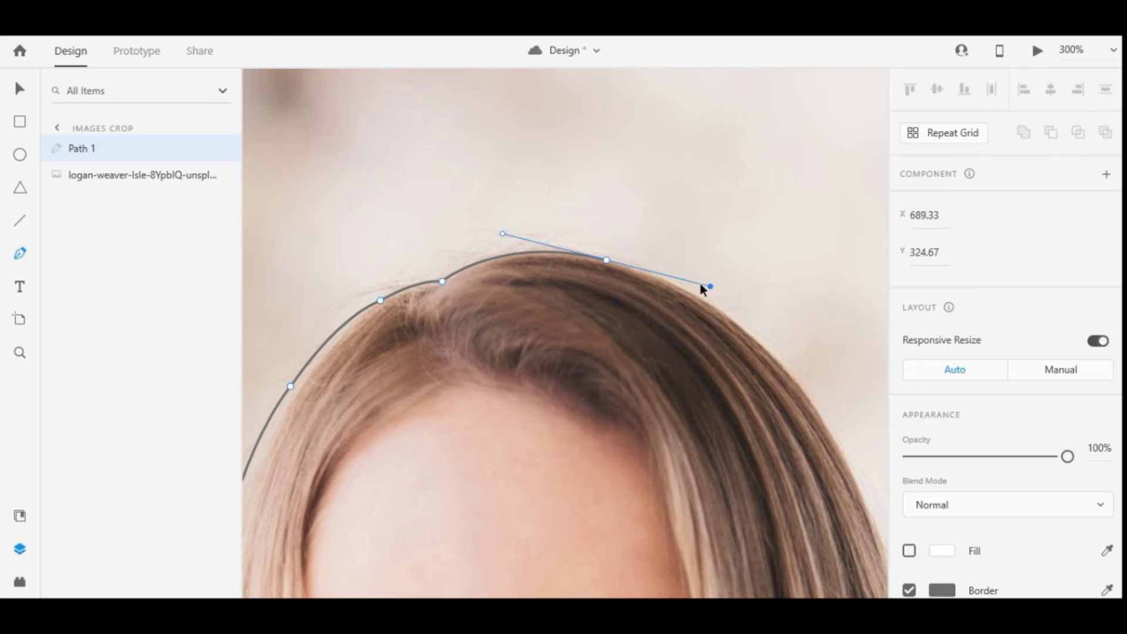
- Begin down the right side of the hair with a redone curved anchor
drag(624, 272, 509, 237)
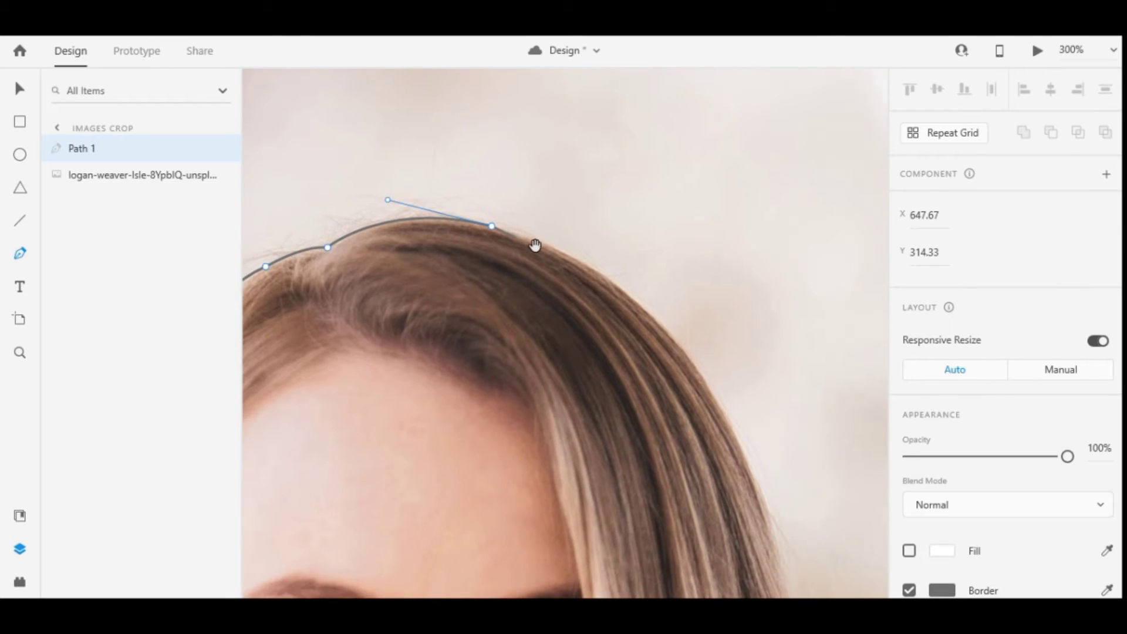
drag(612, 276, 662, 303)
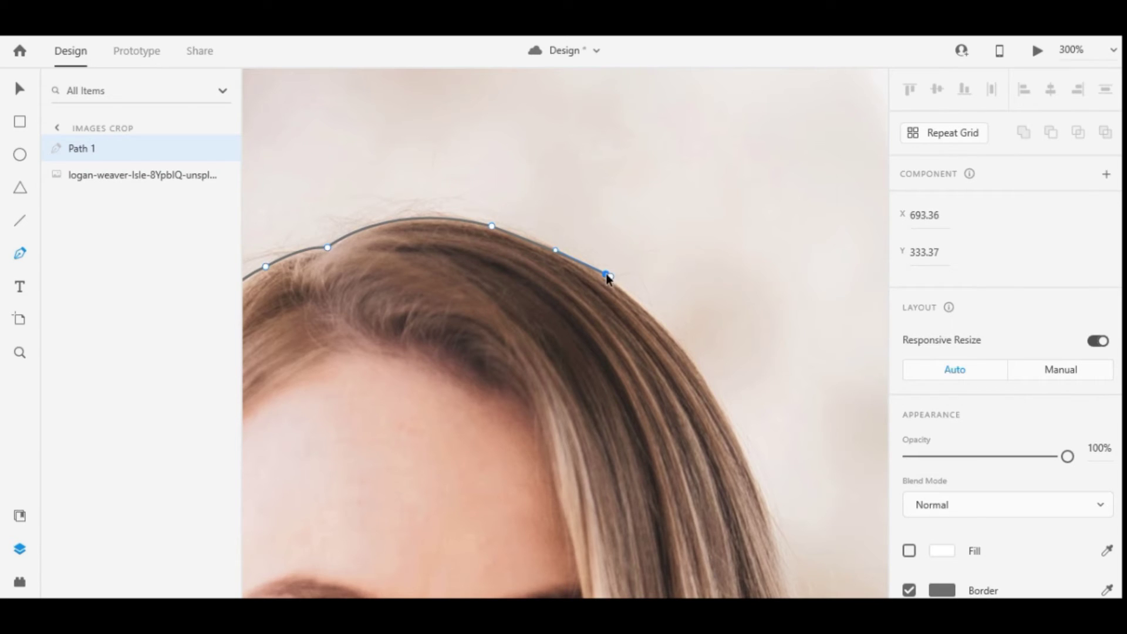
key(ctrl+z)
key(ctrl+z)
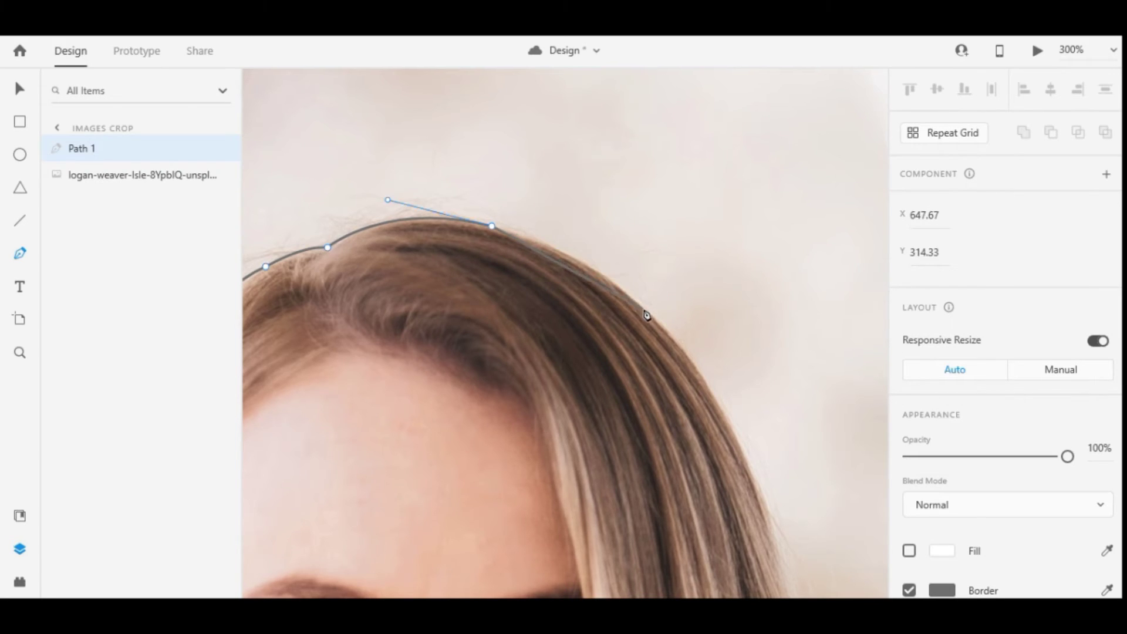
drag(644, 309, 708, 372)
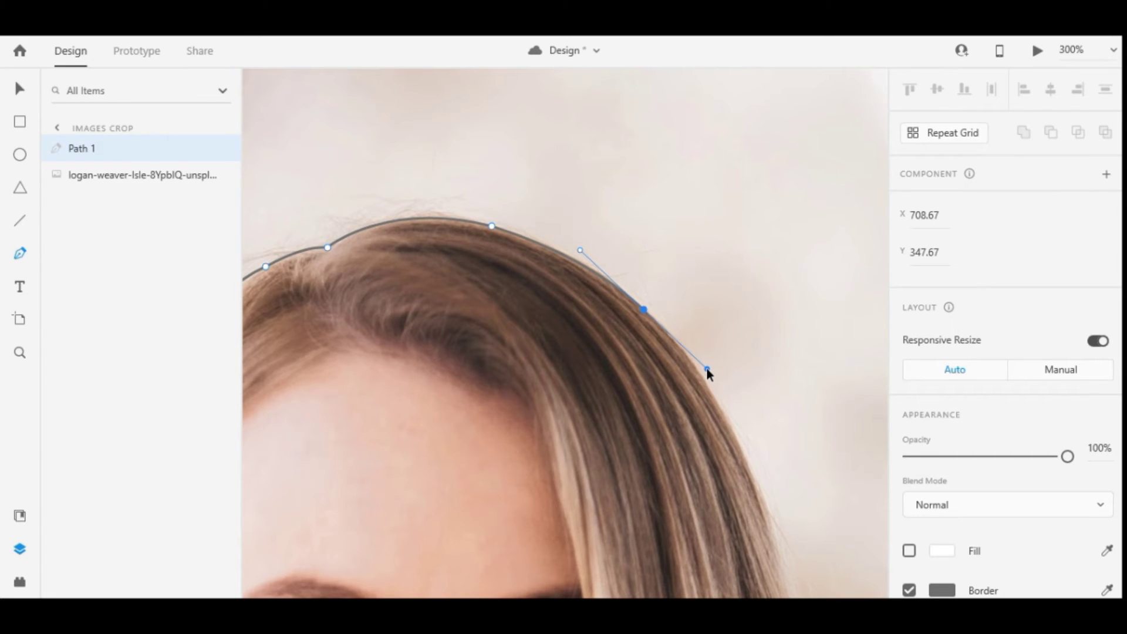
- Add curved anchors down the right hair edge beside the face to chin level, dropping handles at sharp turns
drag(667, 358, 615, 262)
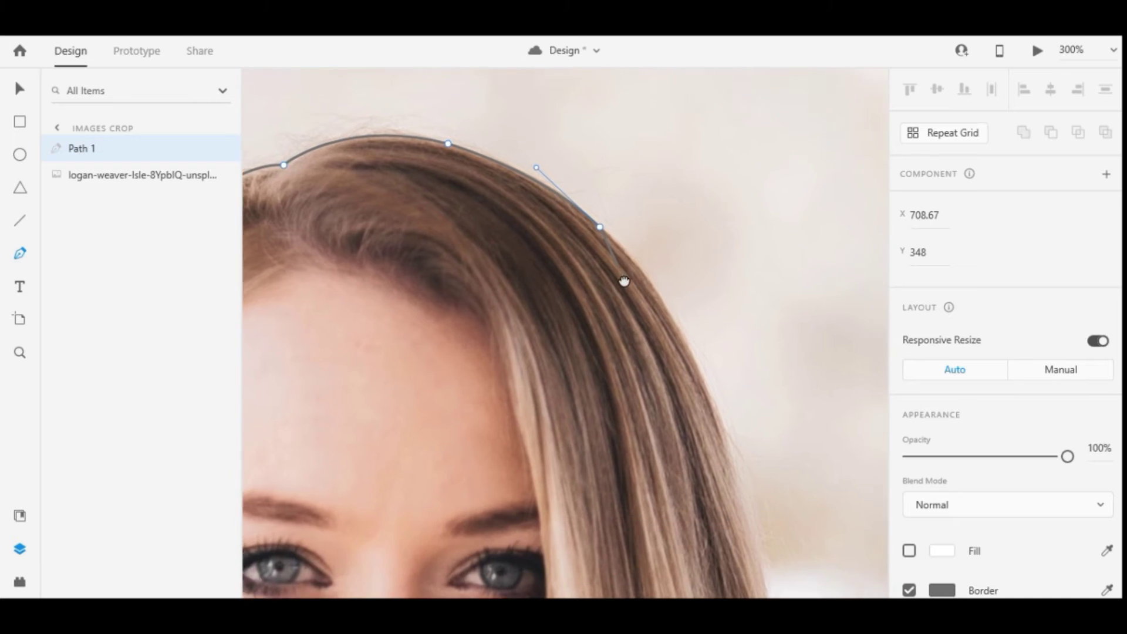
drag(686, 341, 724, 432)
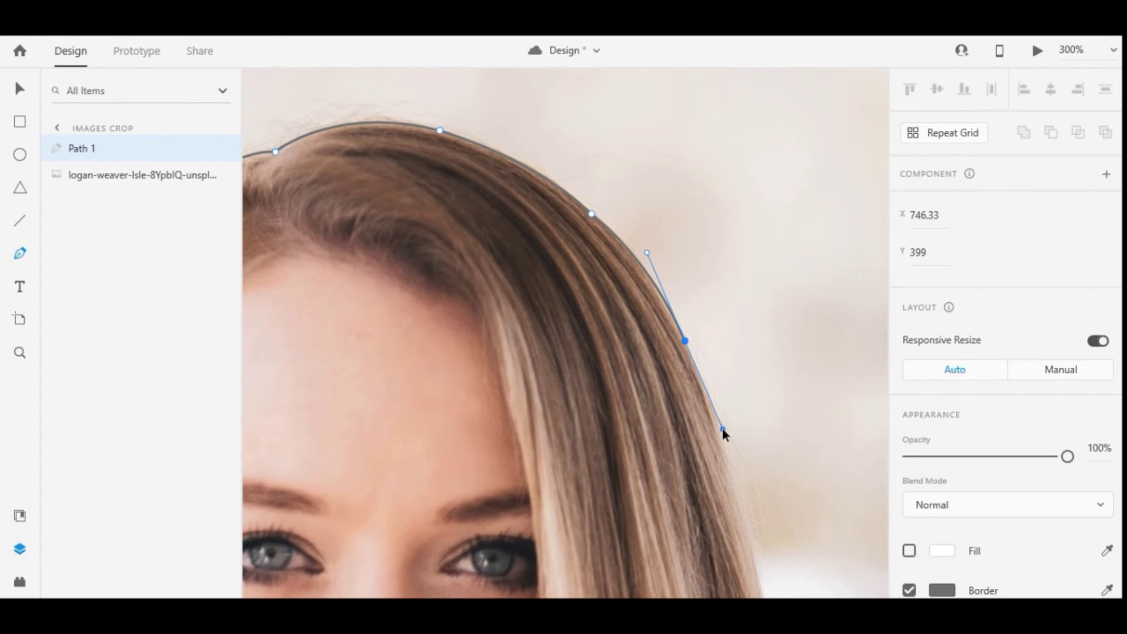
click(685, 341)
scroll(732, 473, down, 3)
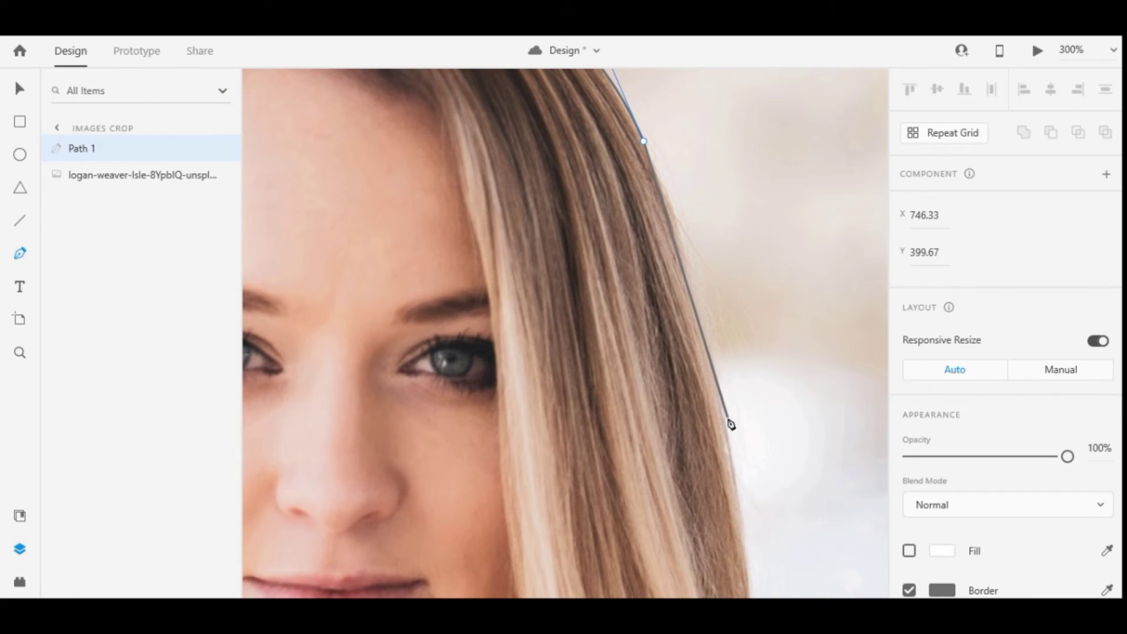
drag(725, 419, 739, 529)
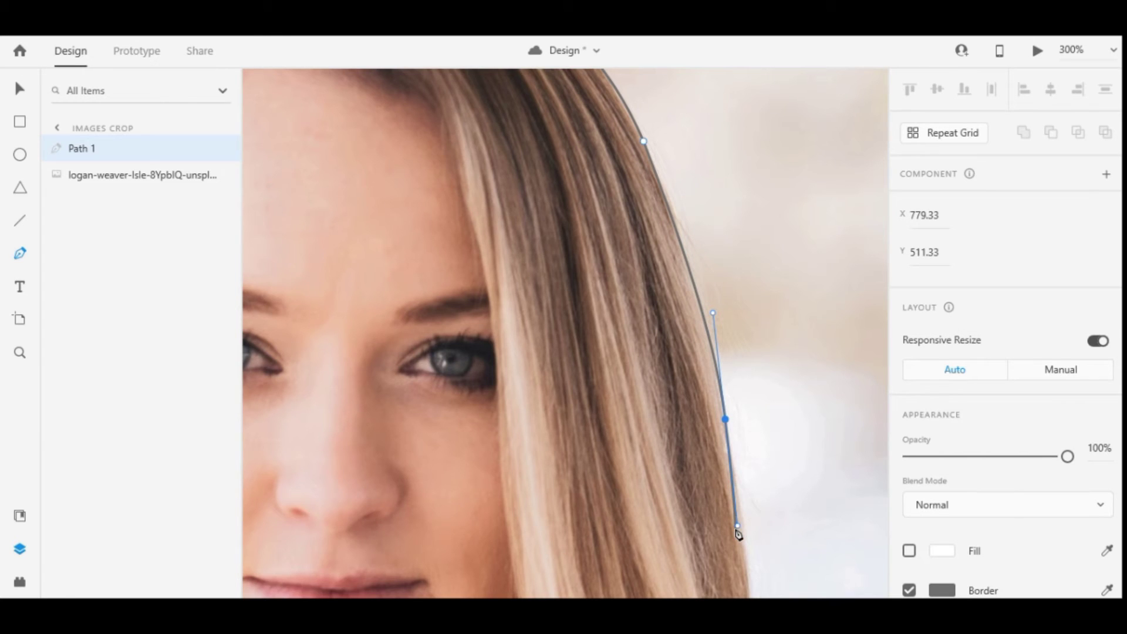
click(726, 419)
drag(725, 421, 724, 429)
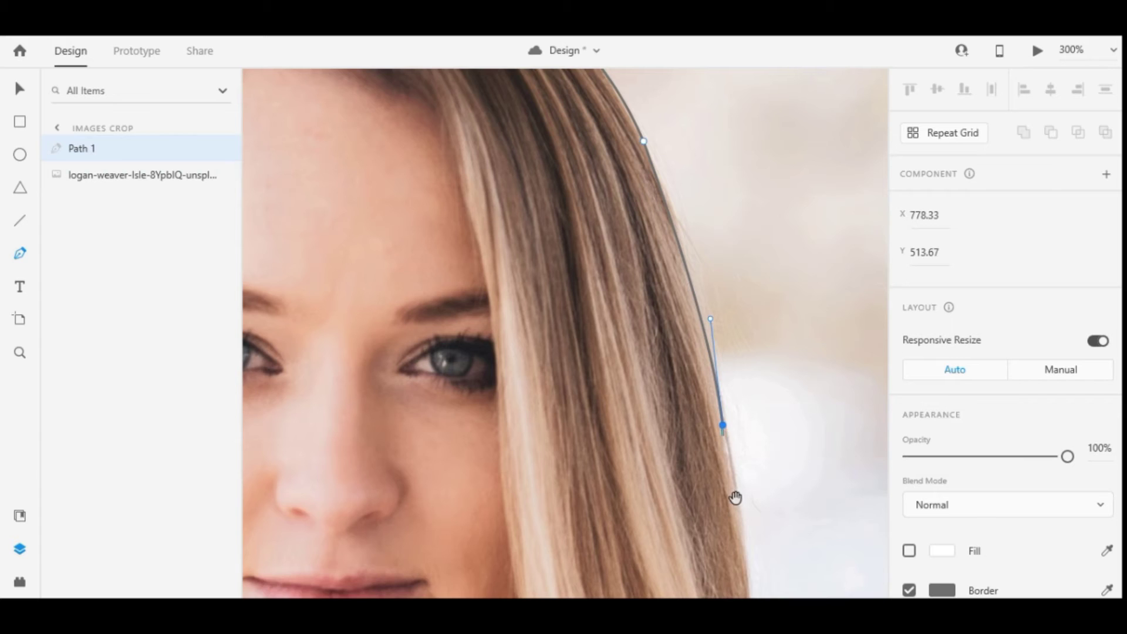
drag(735, 497, 686, 264)
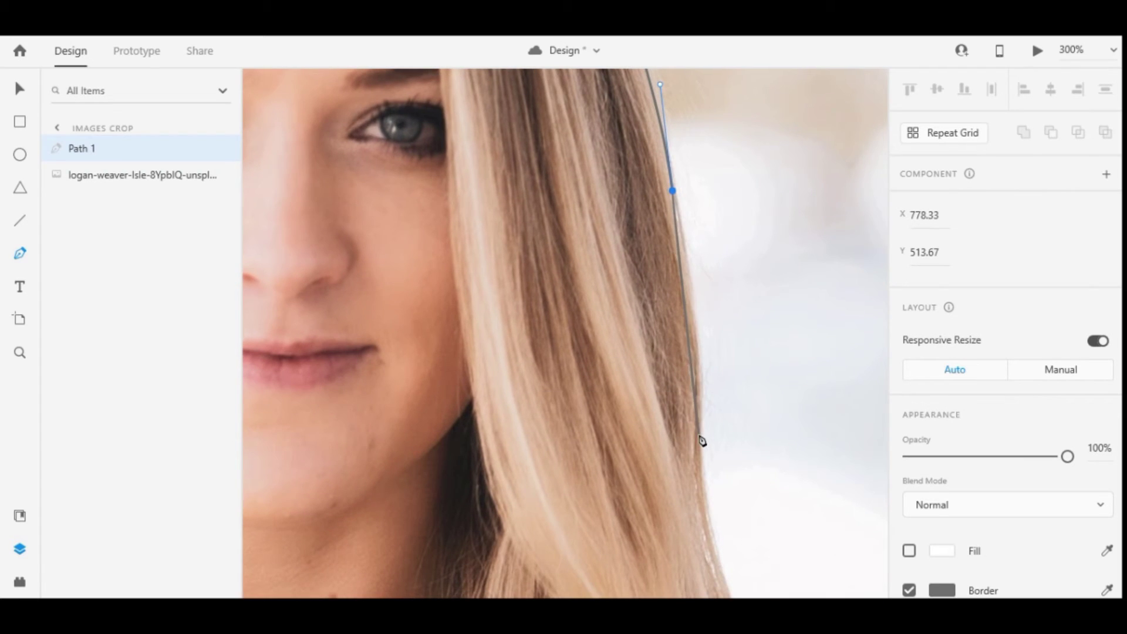
drag(698, 428, 688, 486)
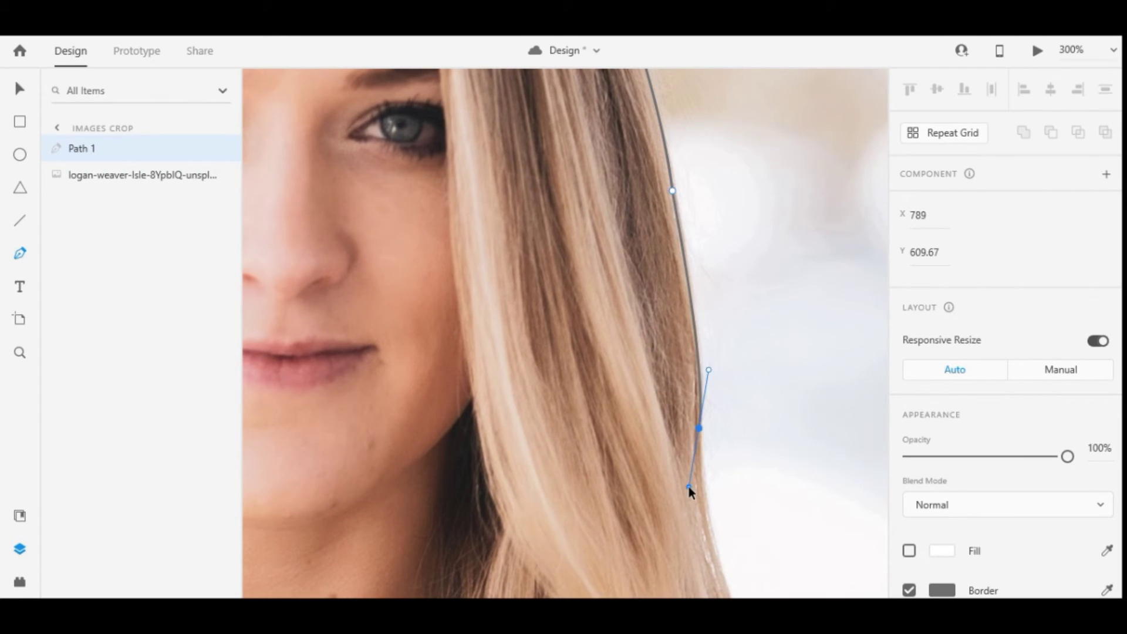
click(698, 427)
- Anchor the outline down the hair past the neck and onto the top of the right shoulder
scroll(702, 491, down, 3)
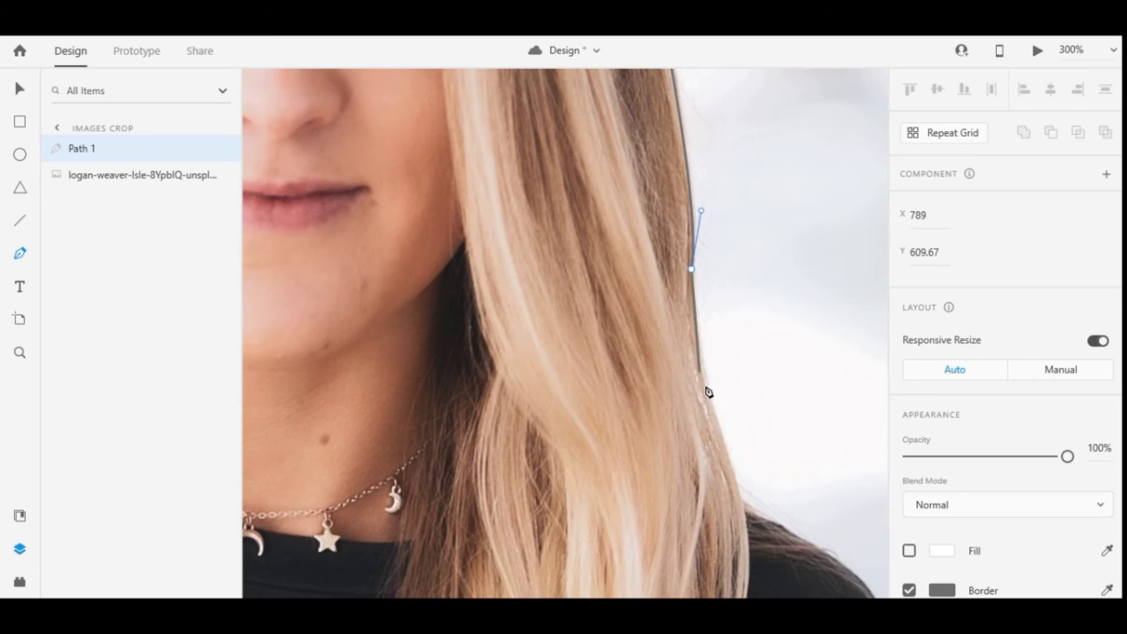
drag(709, 397, 719, 412)
click(709, 398)
scroll(708, 397, down, 3)
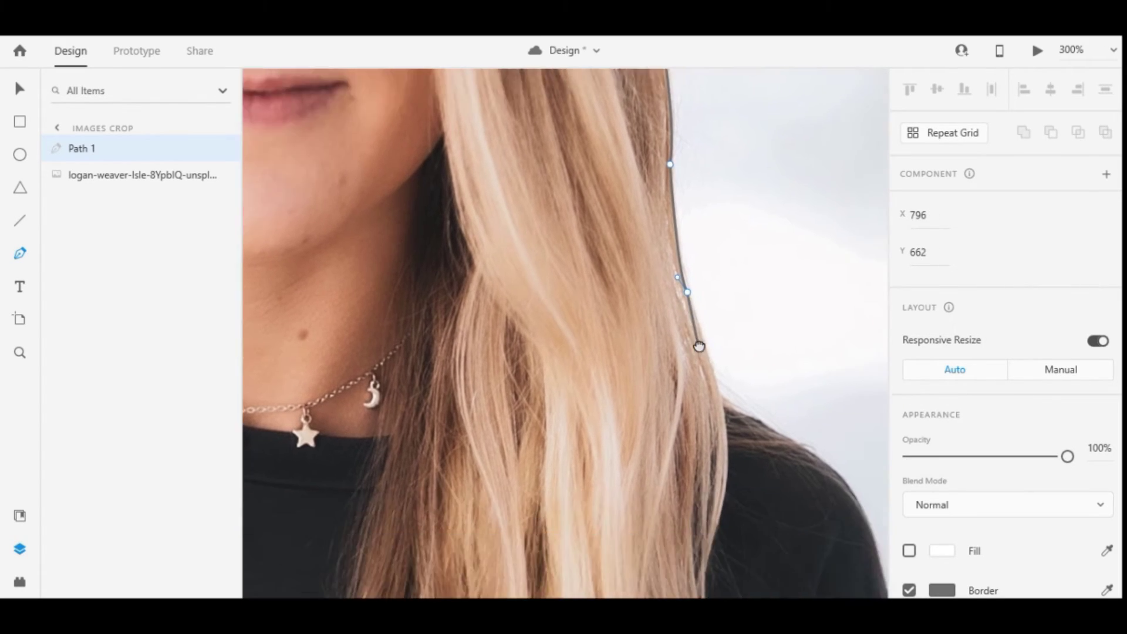
drag(720, 384, 728, 417)
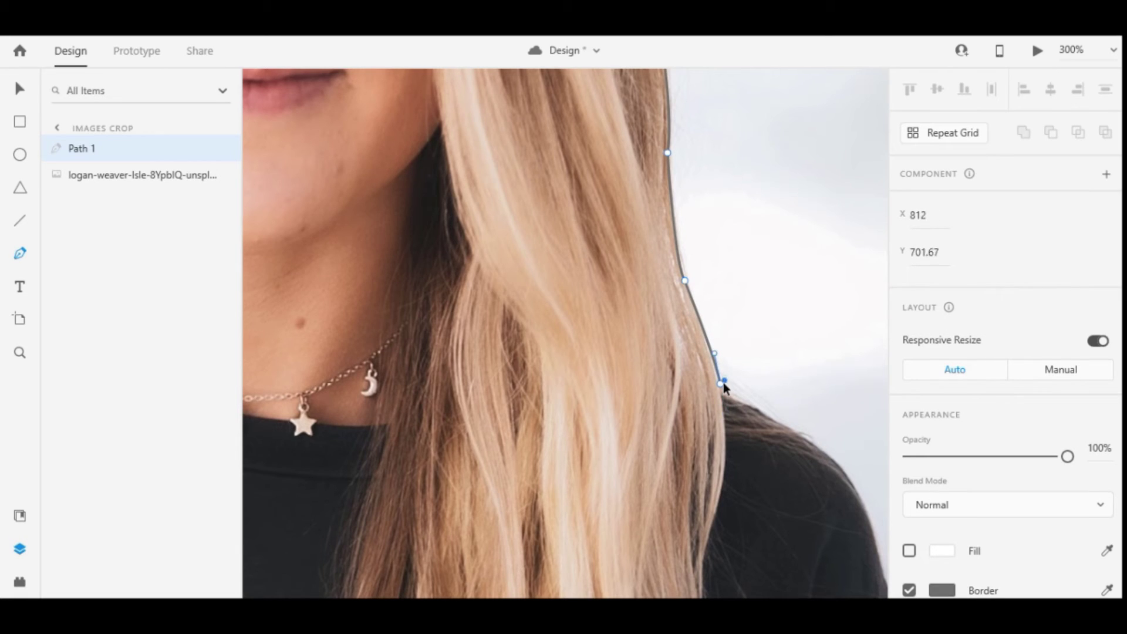
click(721, 394)
scroll(721, 401, down, 2)
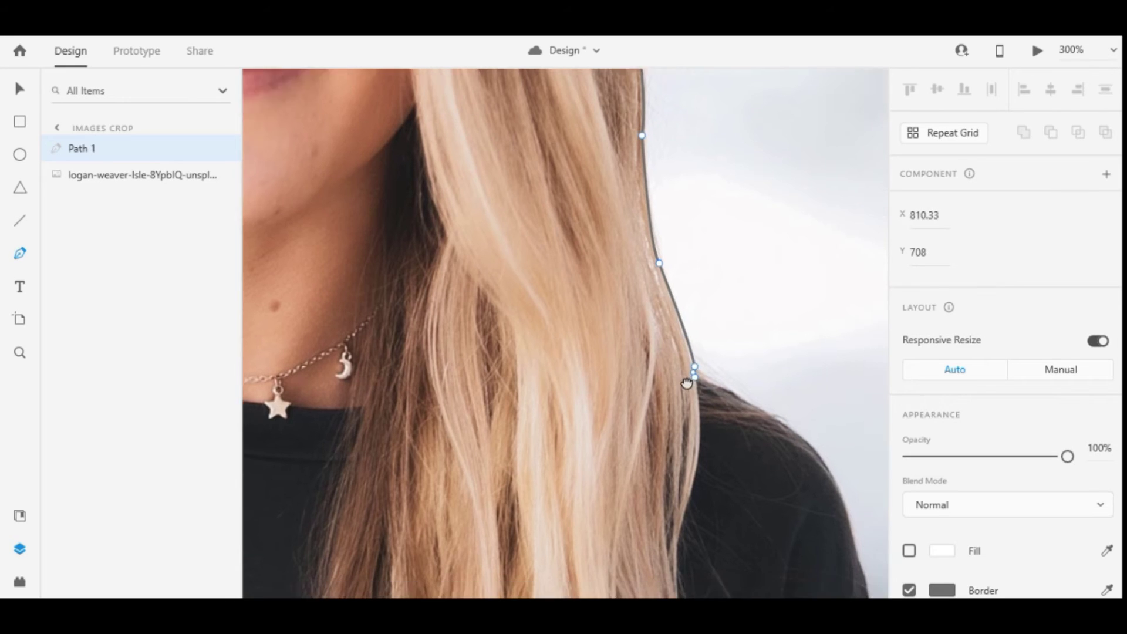
scroll(733, 408, down, 2)
drag(726, 402, 784, 452)
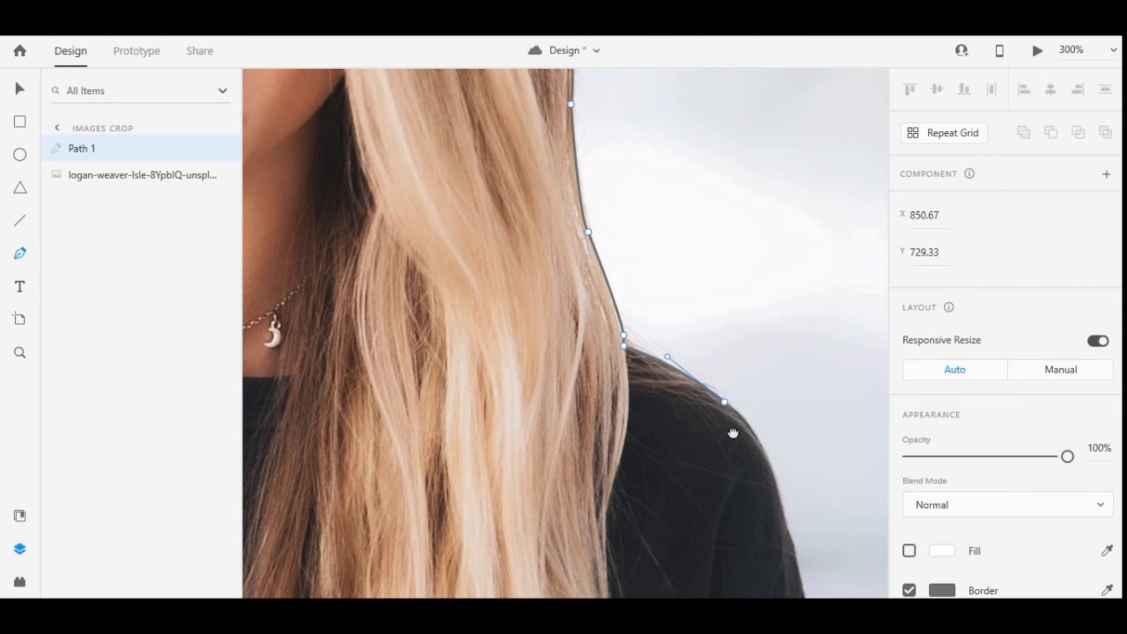
- Trace the right shoulder curve and sleeve edge down to the shirt's lower corner
drag(733, 433, 611, 165)
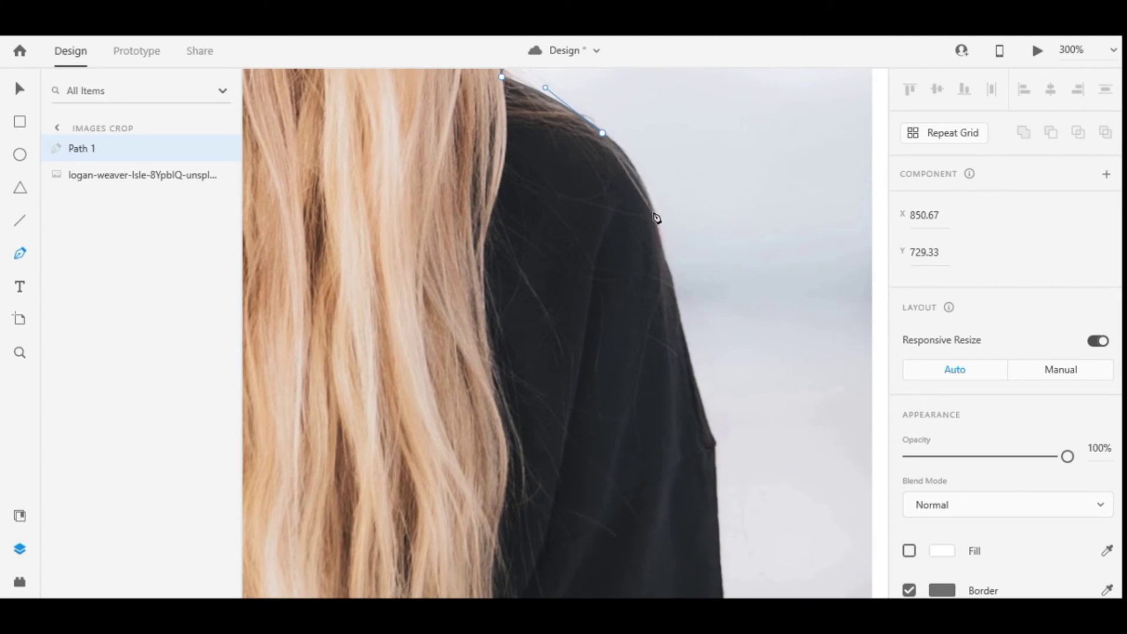
drag(653, 208, 667, 267)
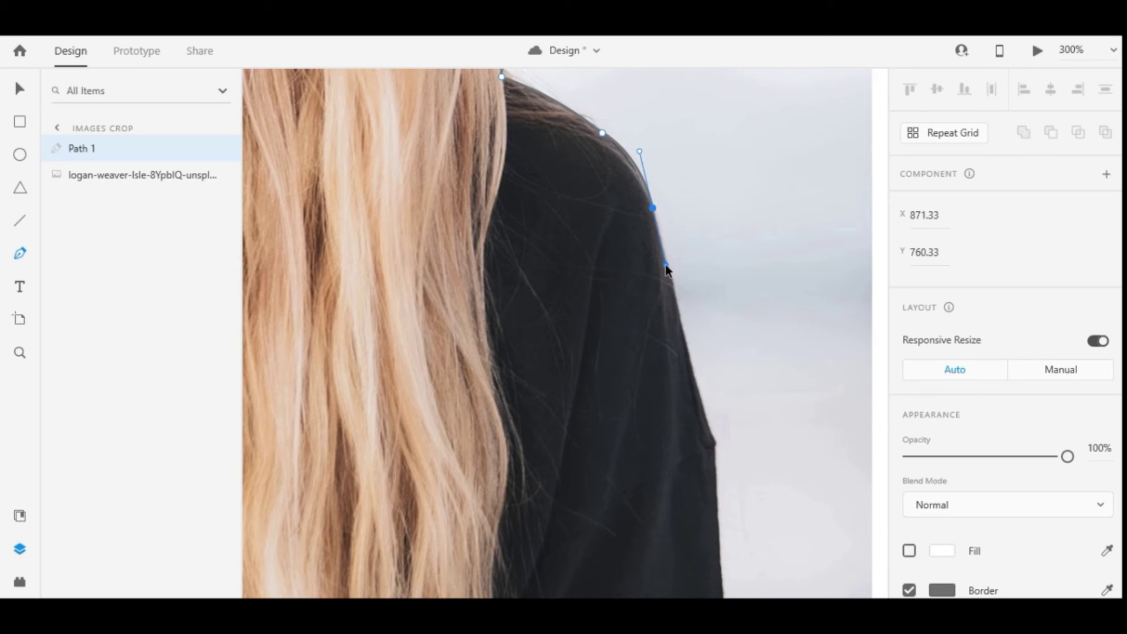
click(652, 208)
mouse_move(685, 340)
mouse_down()
mouse_move(686, 359)
mouse_move(720, 346)
mouse_up()
scroll(692, 388, down, 3)
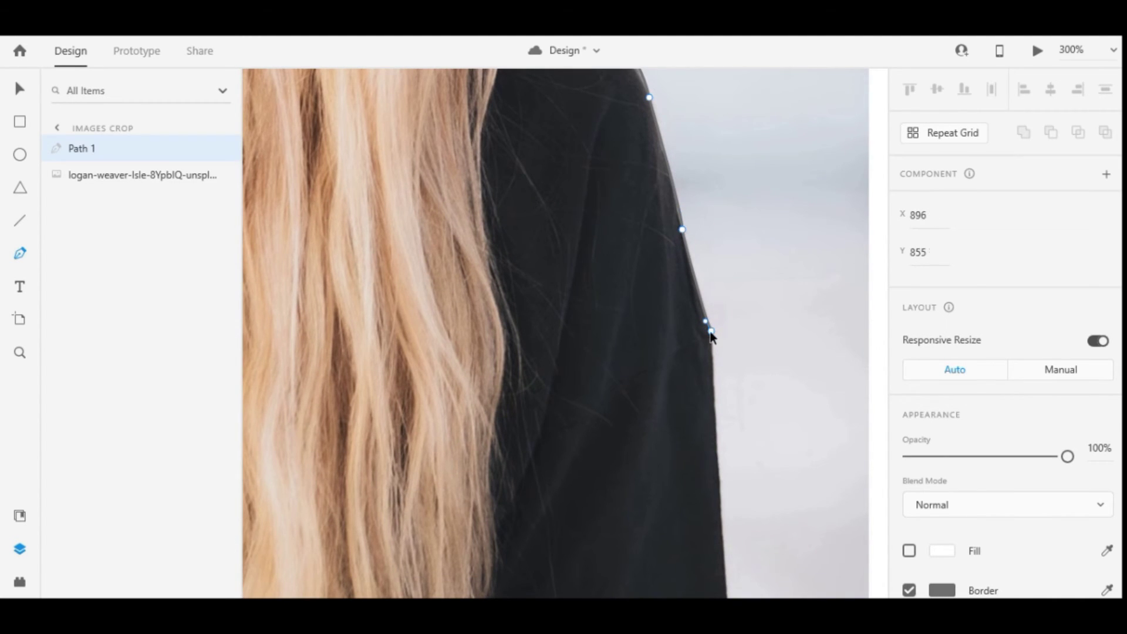
scroll(712, 391, down, 3)
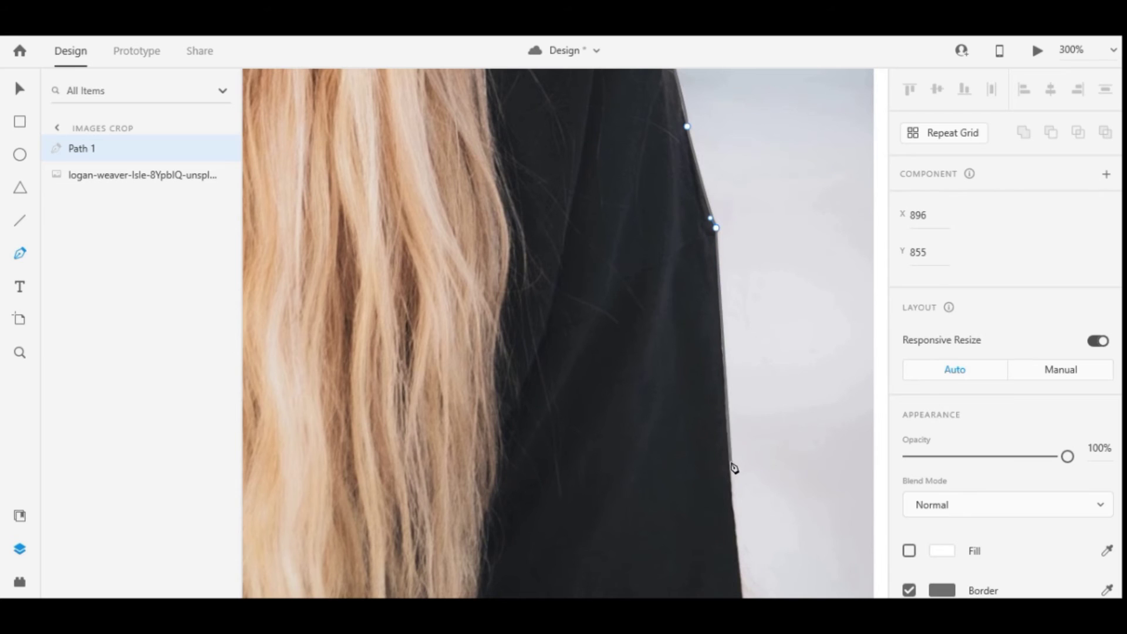
drag(729, 461, 729, 470)
scroll(728, 499, down, 5)
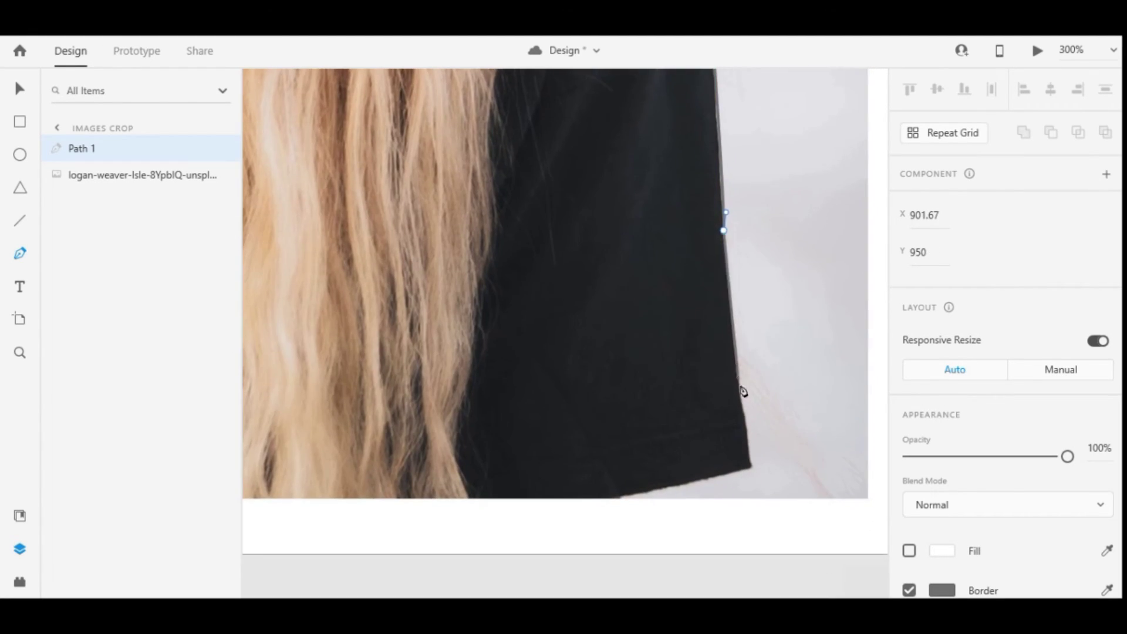
drag(742, 402, 746, 433)
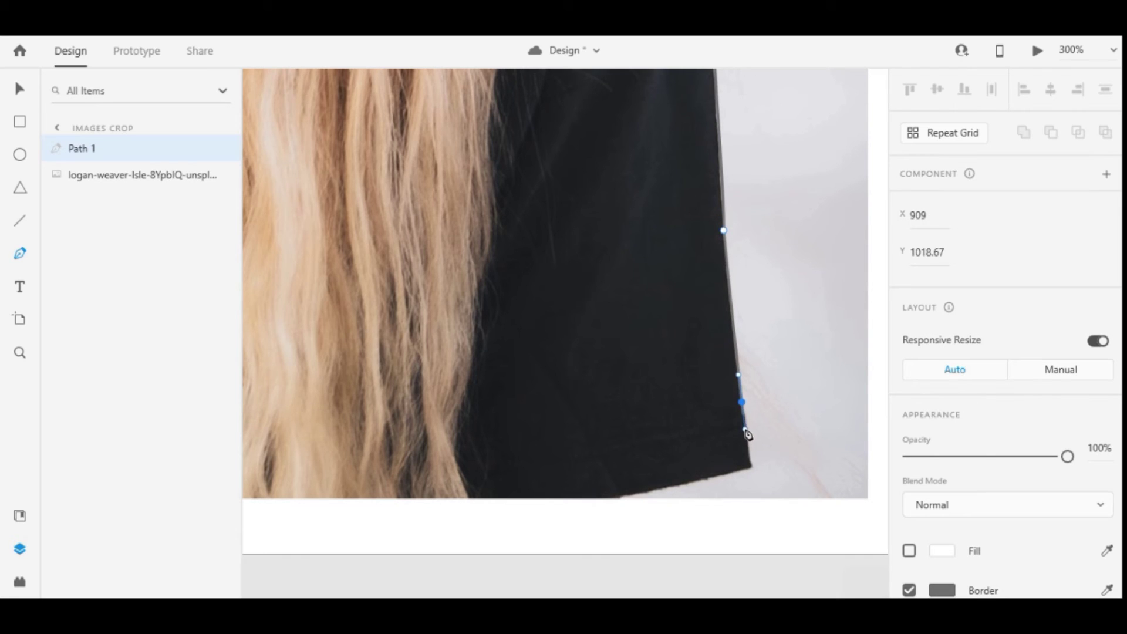
scroll(743, 408, down, 2)
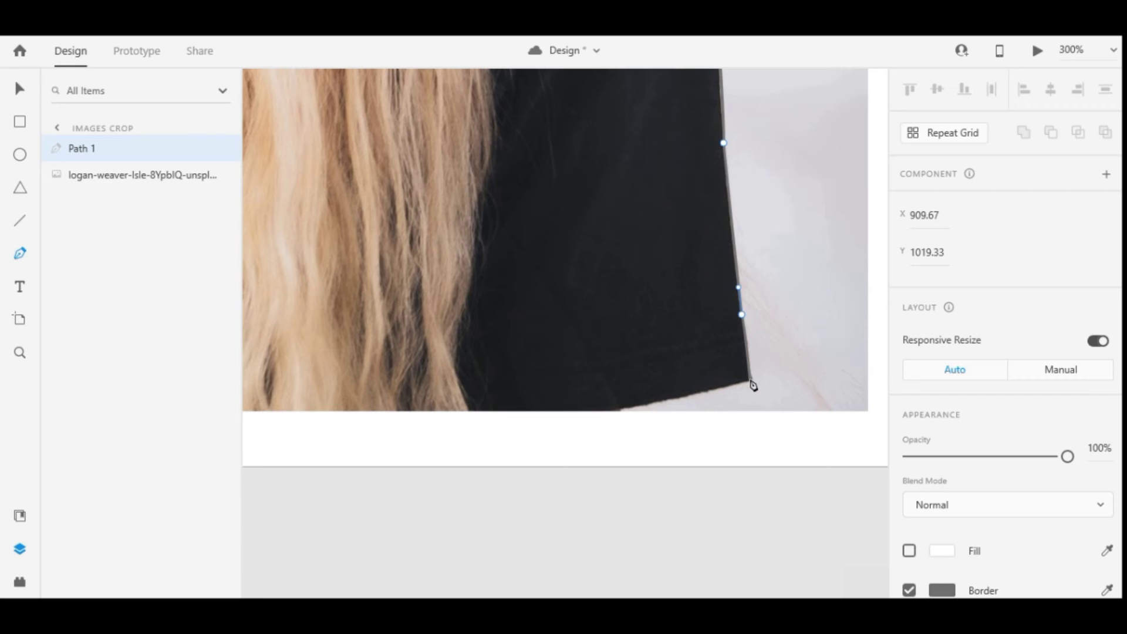
- Anchor along the image's bottom edge and close Path 1 at its first anchor
click(613, 411)
key(ctrl+1)
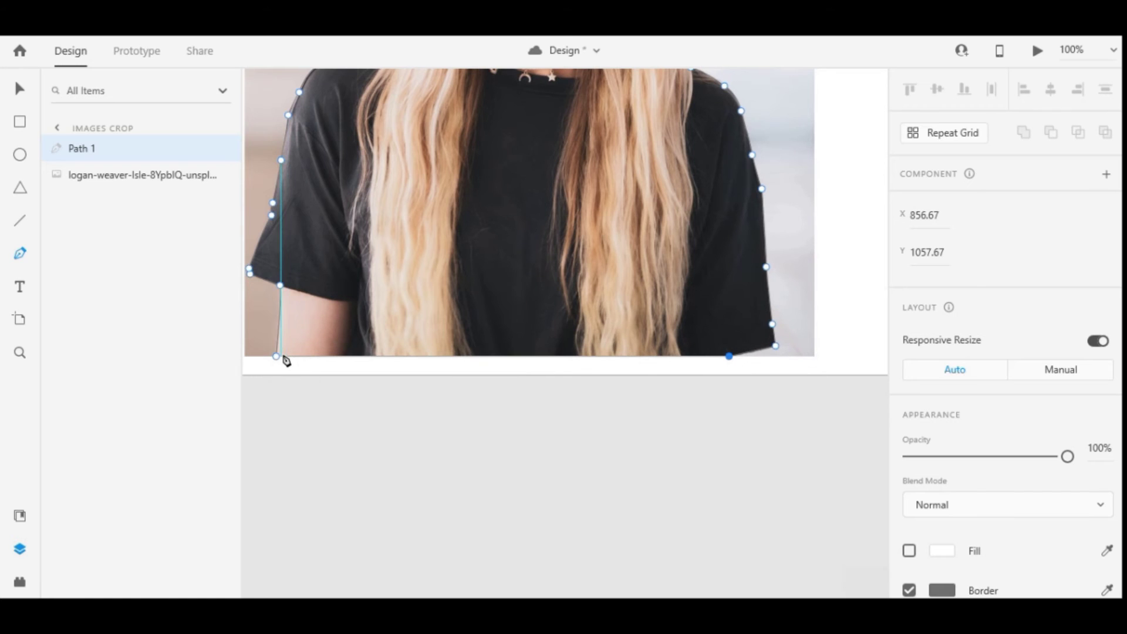
click(276, 355)
key(ctrl+0)
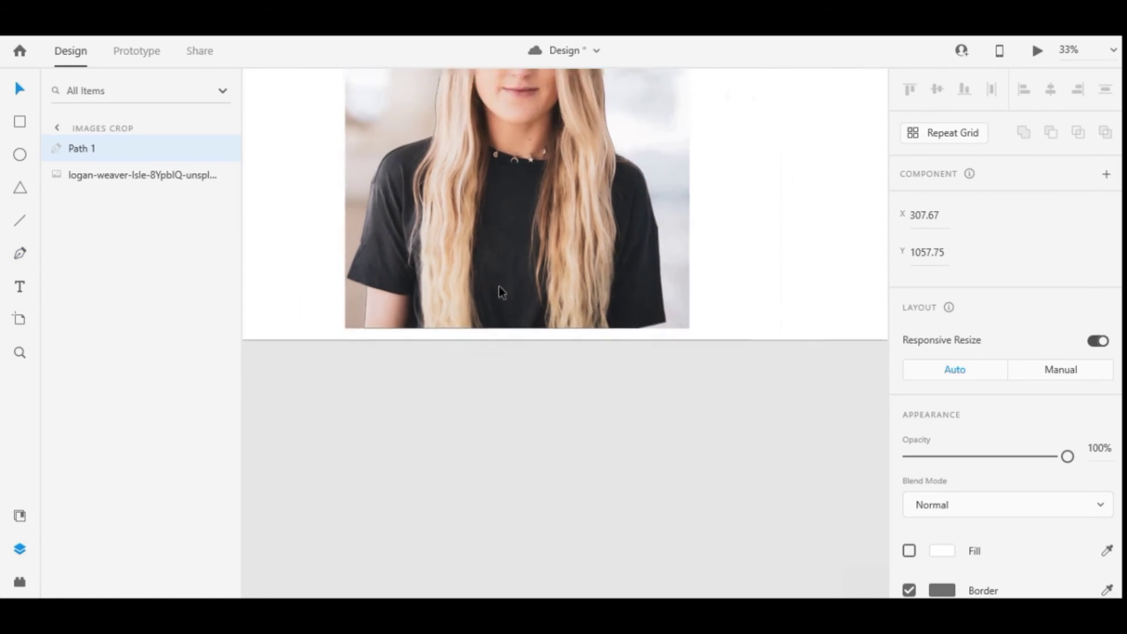
- Turn off the border on the traced outline Path 1
scroll(893, 317, down, 2)
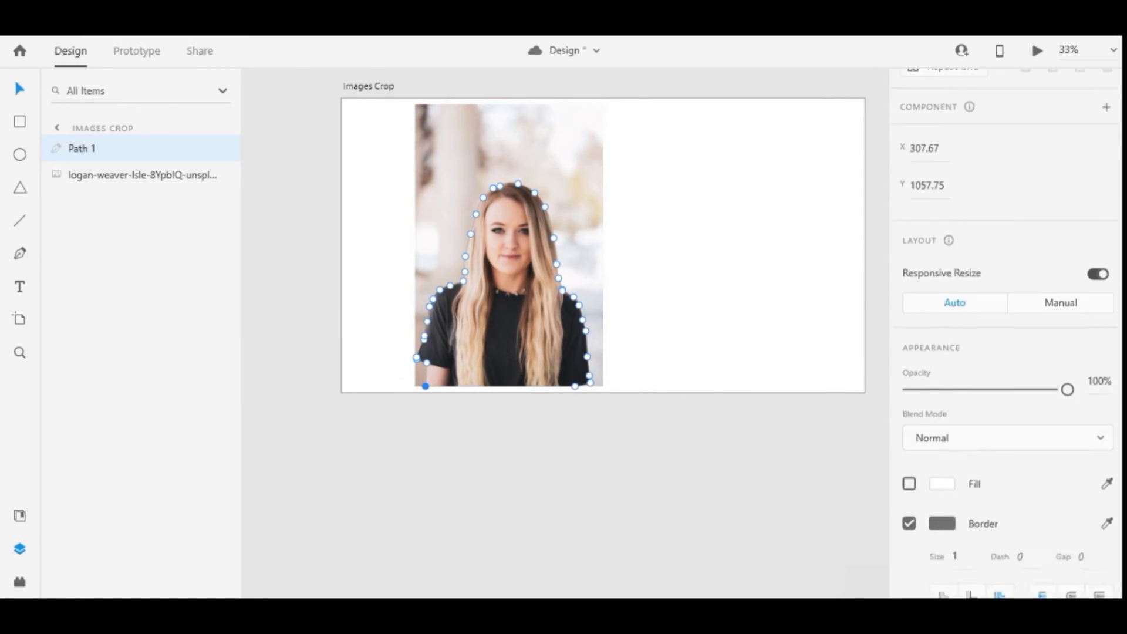
scroll(893, 317, down, 3)
click(909, 351)
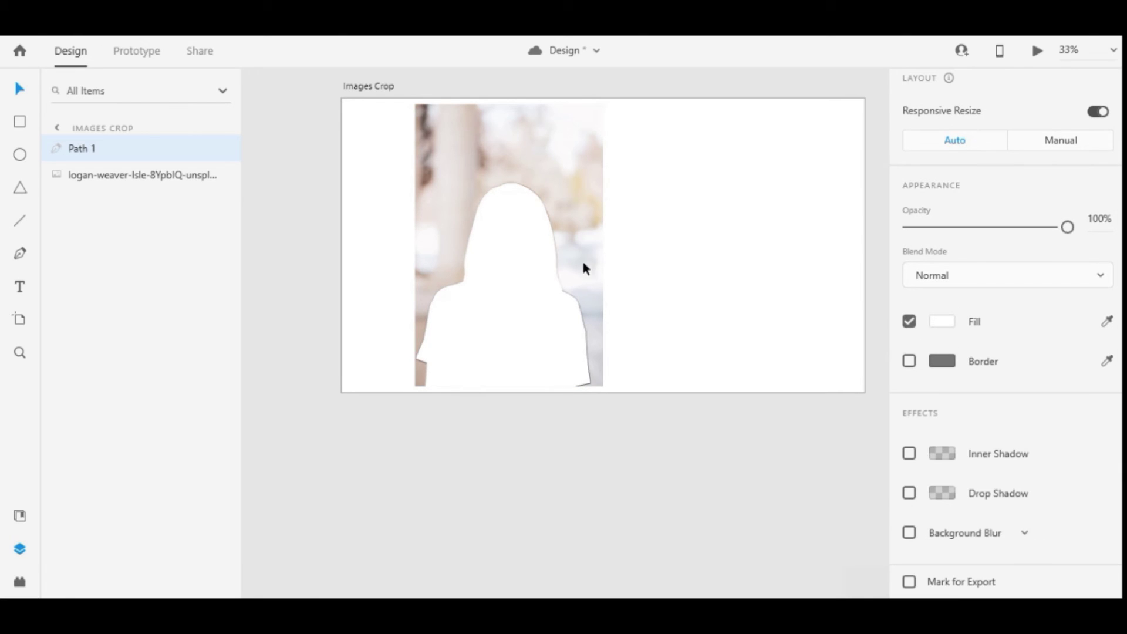
- Mask the photo with the traced outline so only the woman remains
shift+click(560, 202)
right_click(527, 254)
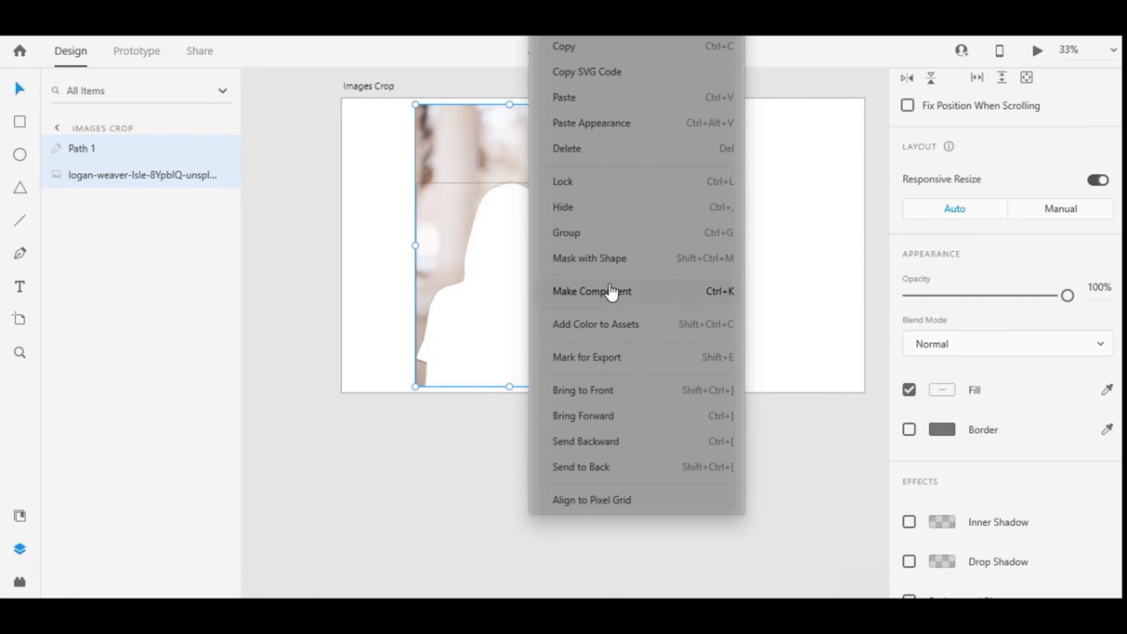
click(603, 300)
click(559, 430)
click(531, 336)
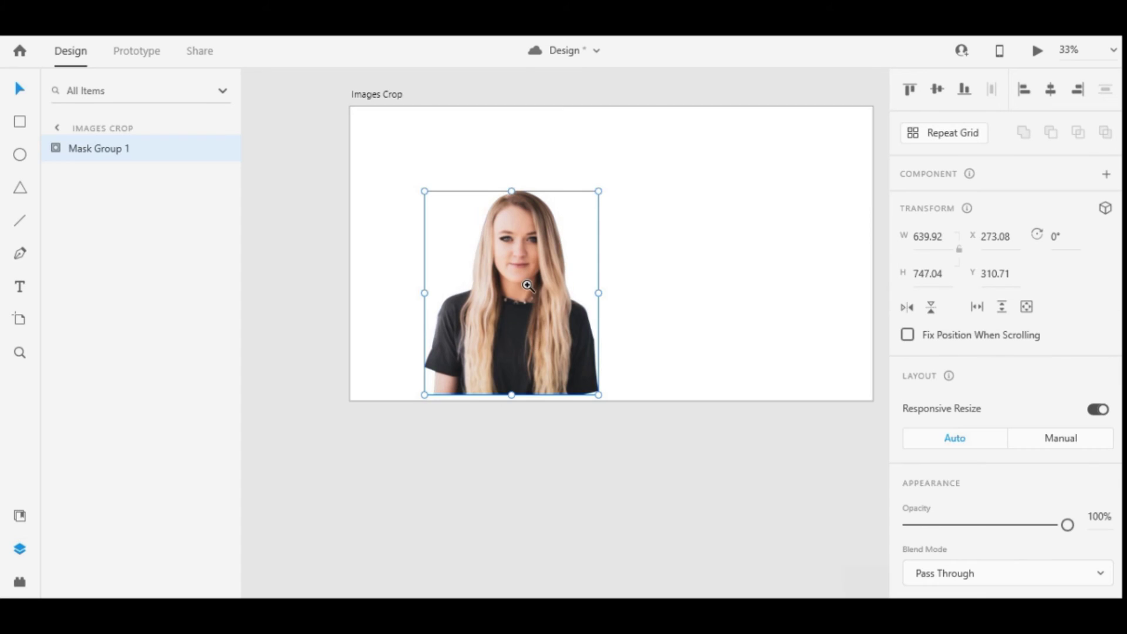
scroll(532, 336, up, 3)
scroll(549, 351, down, 4)
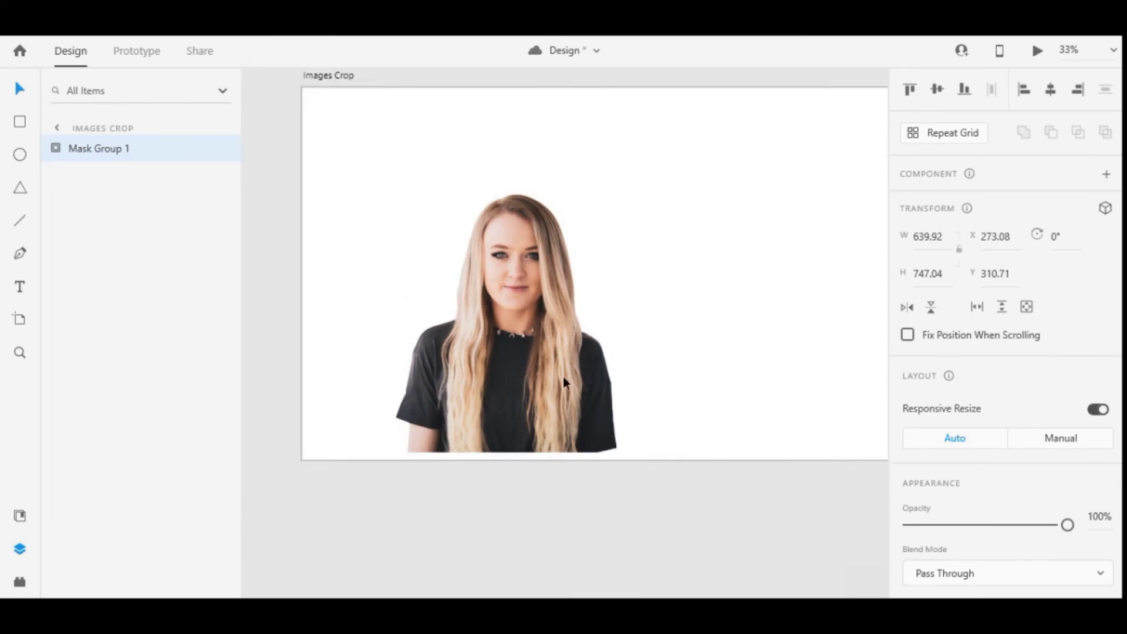
- Move the cut-out woman up and left, then reselect Mask Group 1
drag(546, 359, 518, 336)
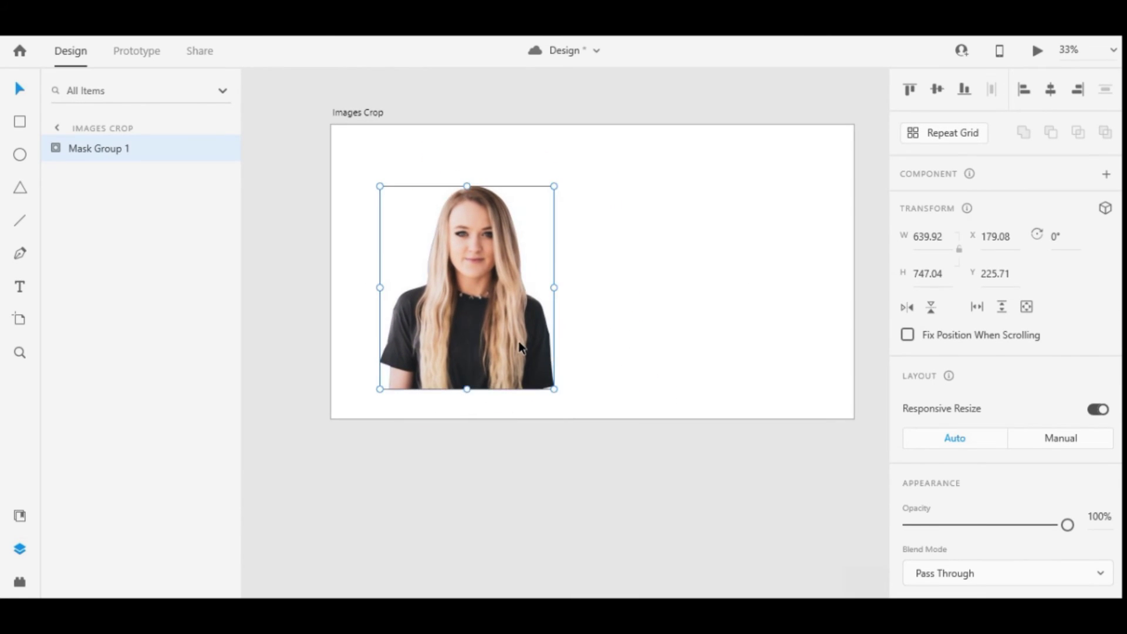
click(608, 356)
click(131, 144)
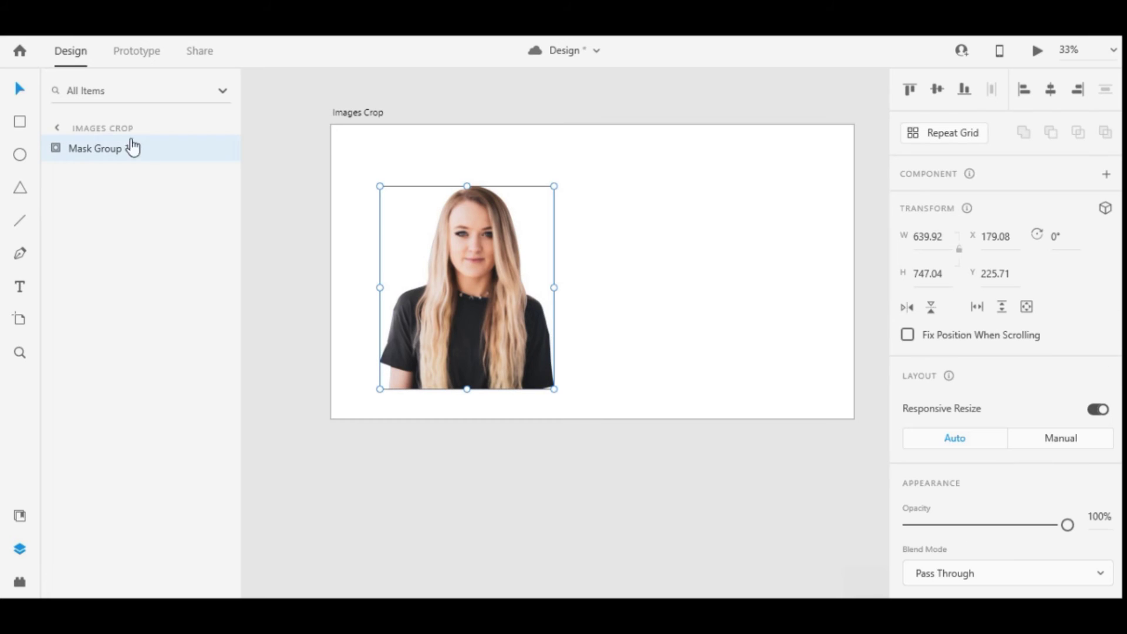
- Draw an 867×867 square and move Rectangle 1 behind Mask Group 1 in Layers
click(13, 123)
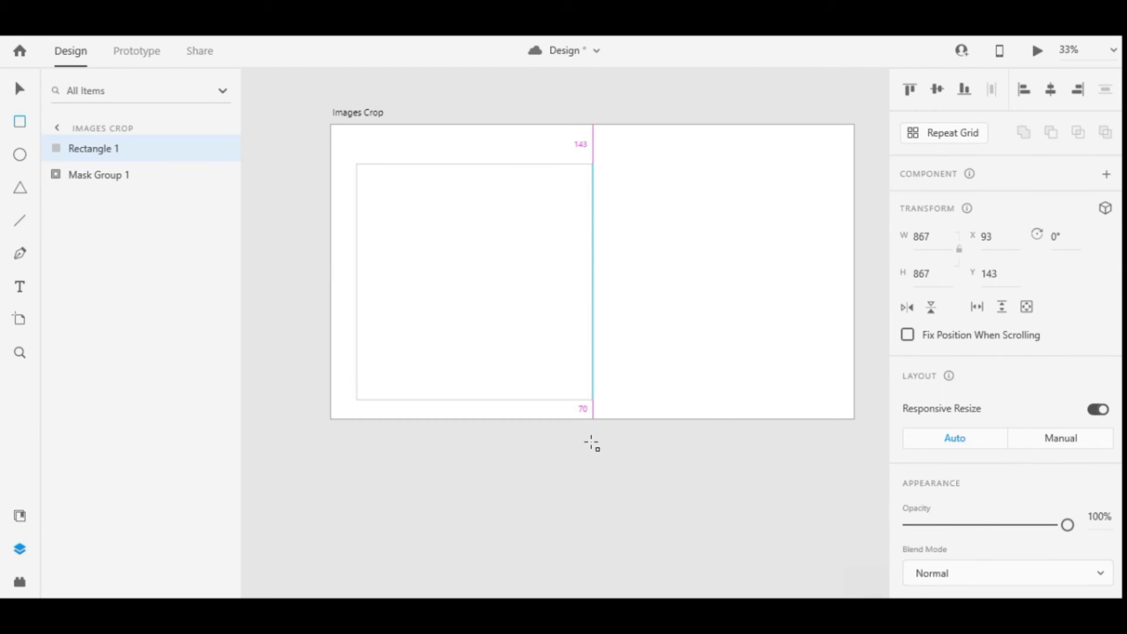
drag(356, 165, 593, 399)
click(20, 89)
drag(521, 268, 513, 270)
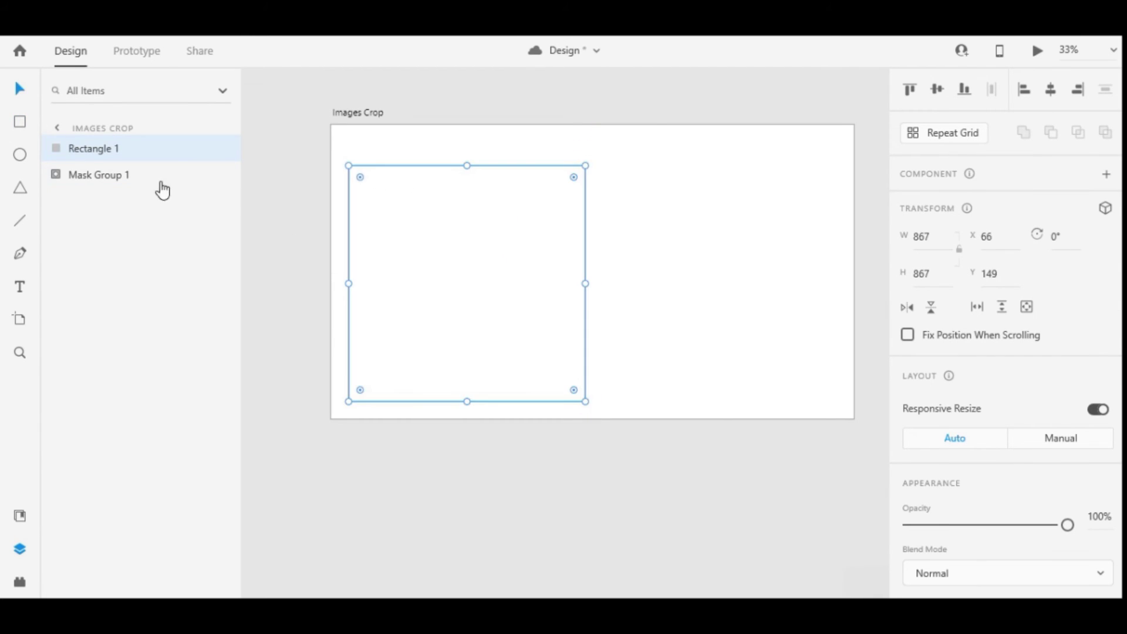
drag(96, 162, 95, 191)
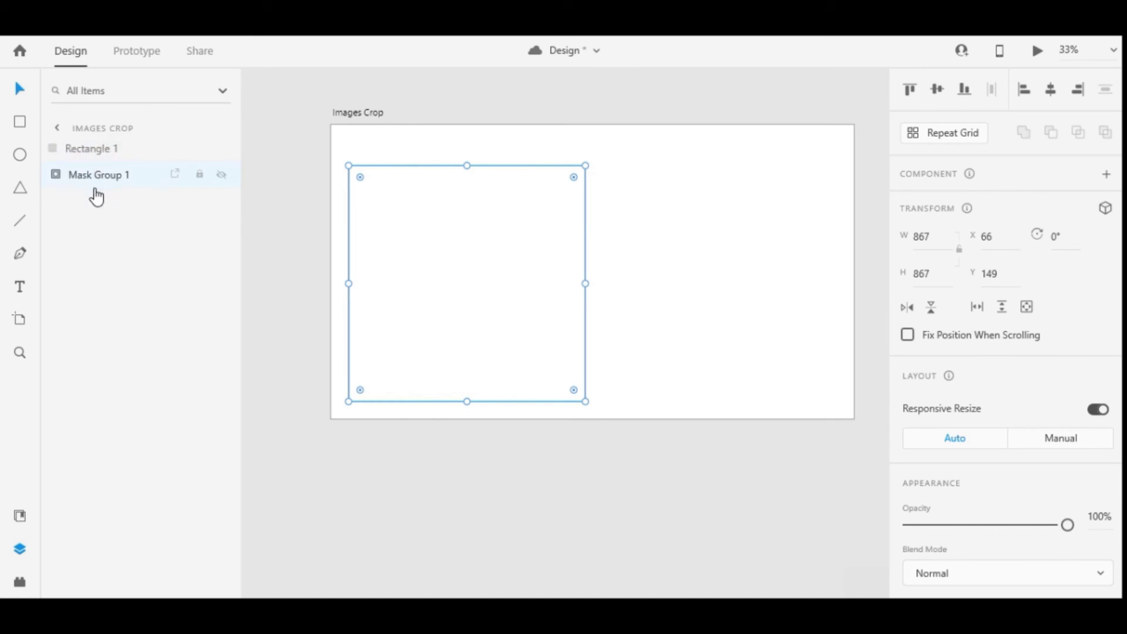
click(695, 297)
click(571, 180)
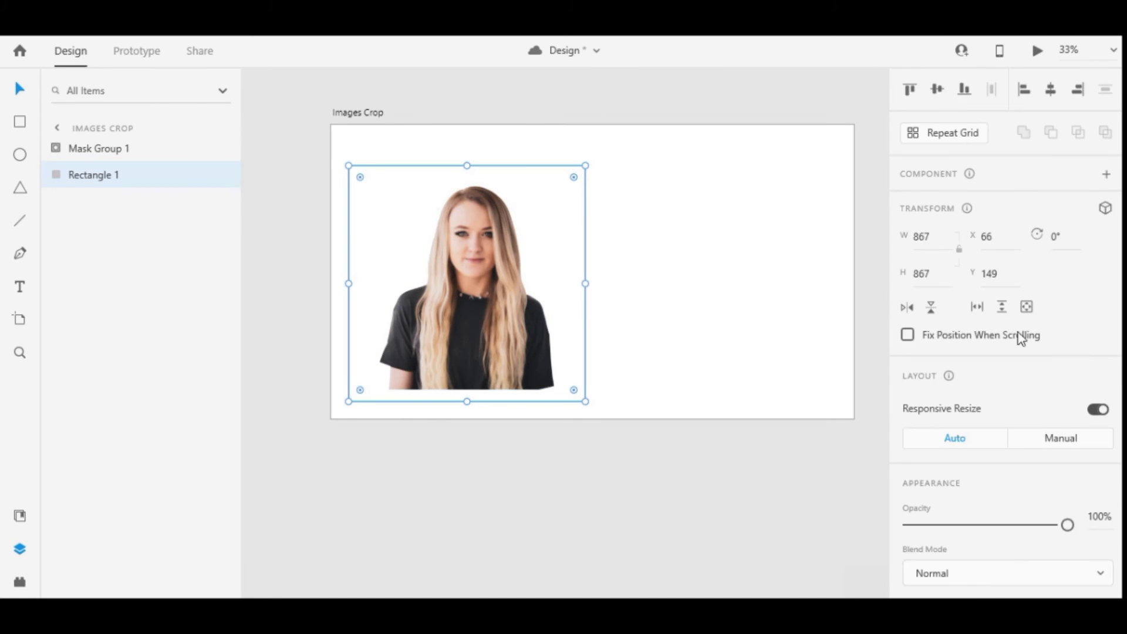
scroll(959, 435, down, 3)
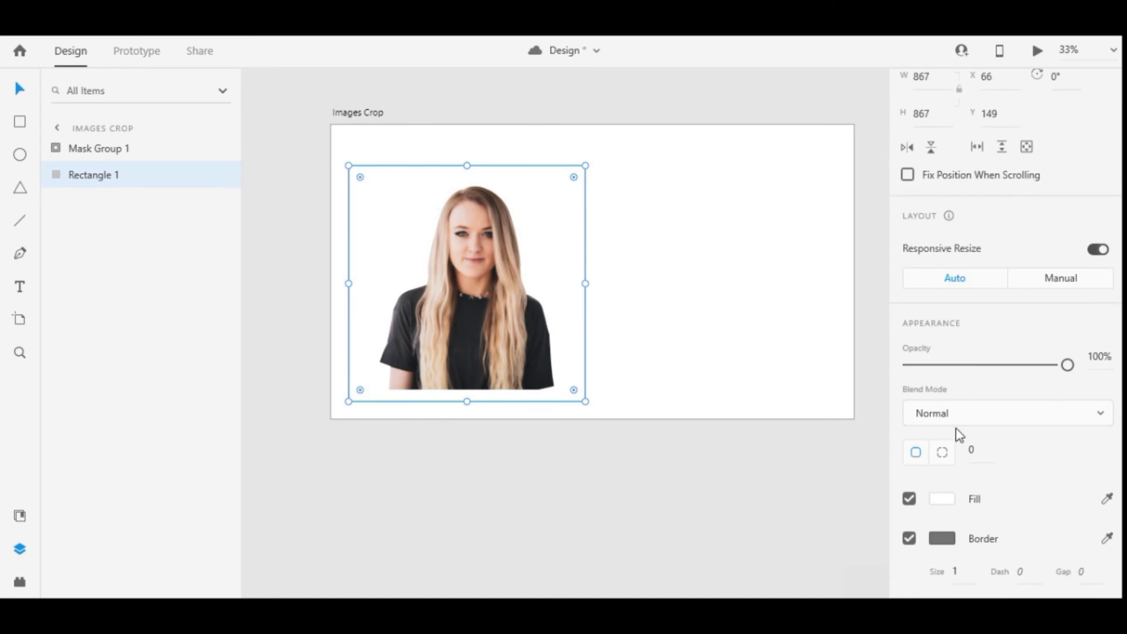
- Remove the square's border, round its corners, and give it a light grey fill
click(911, 538)
text(20)
key(Return)
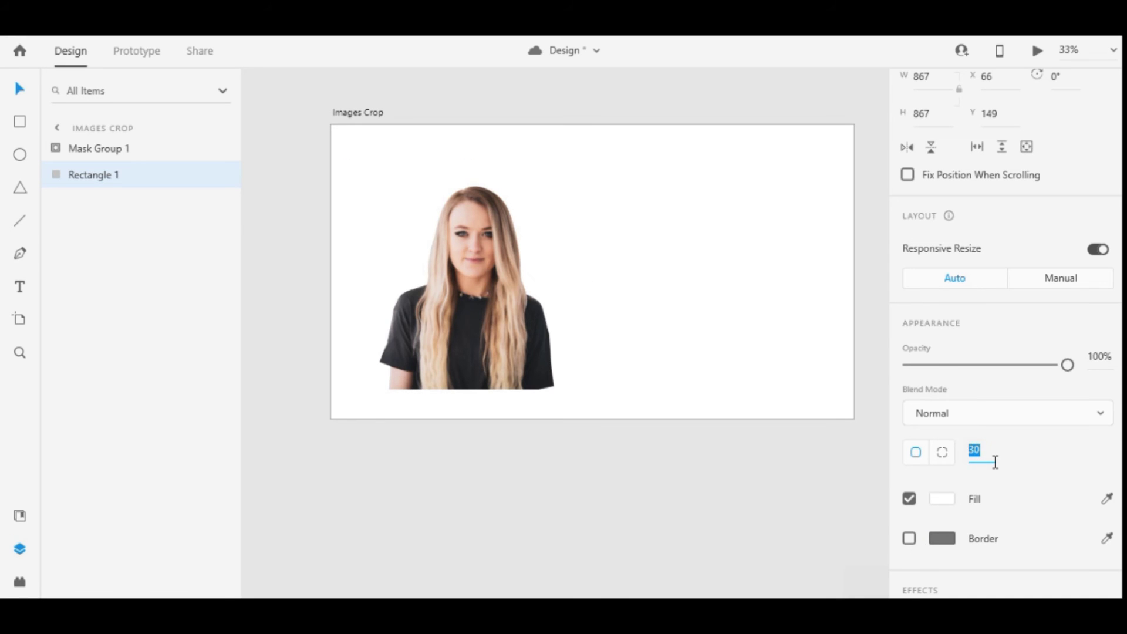
click(942, 499)
drag(786, 461, 689, 396)
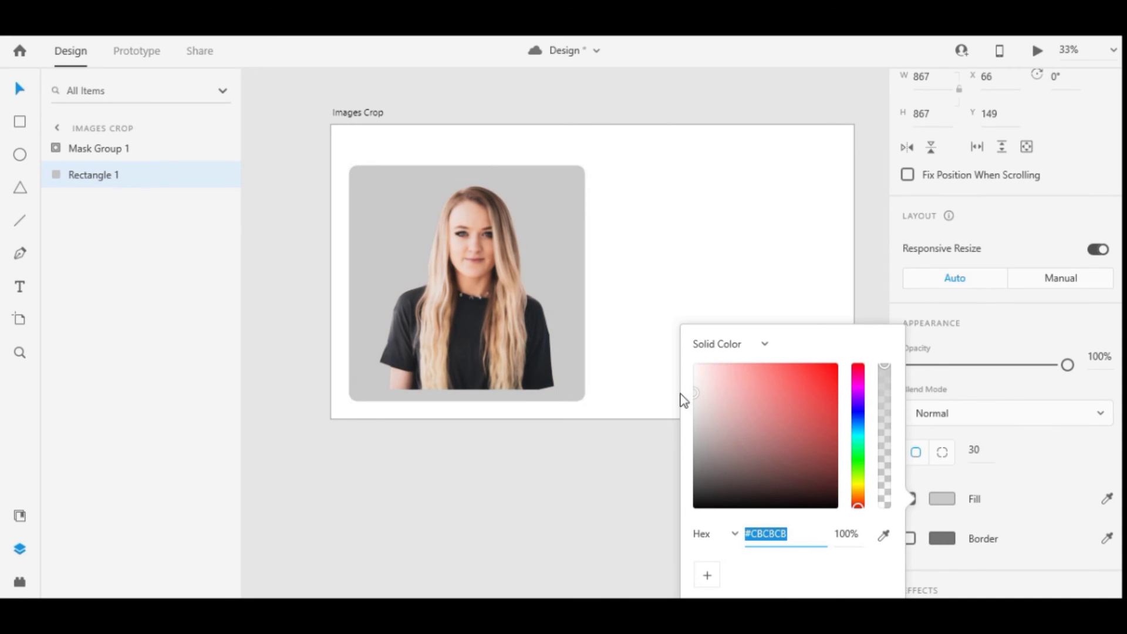
- Nudge the woman's photo down inside the mask onto the rectangle's bottom edge
double_click(489, 310)
drag(489, 310, 489, 321)
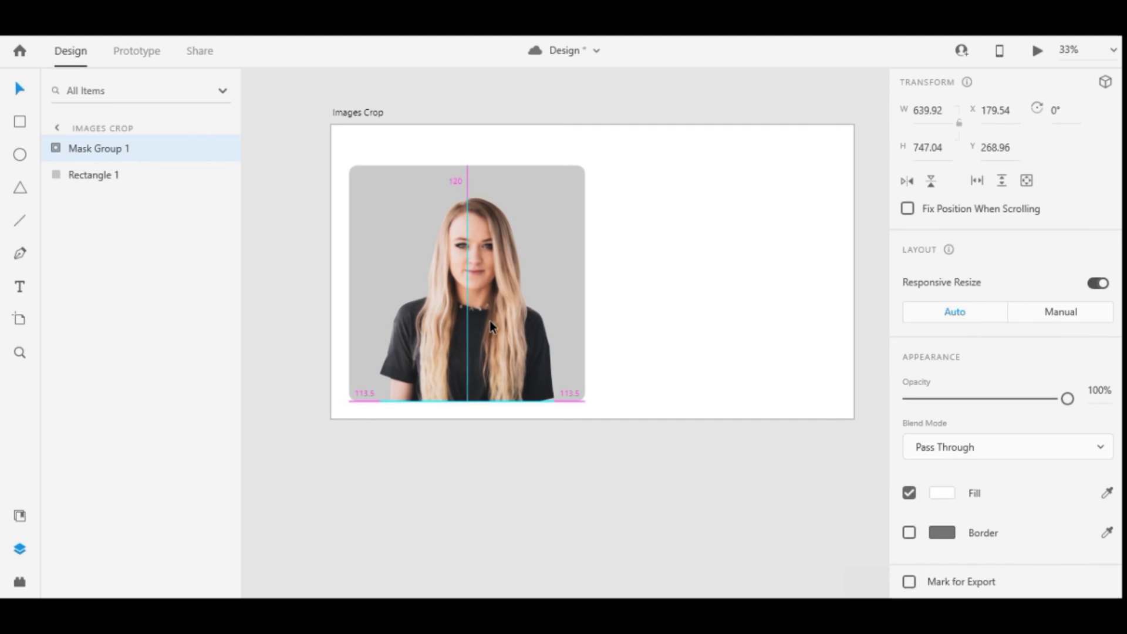
click(579, 302)
- Change Rectangle 1's fill to light purple #C6AEFF
scroll(998, 352, down, 4)
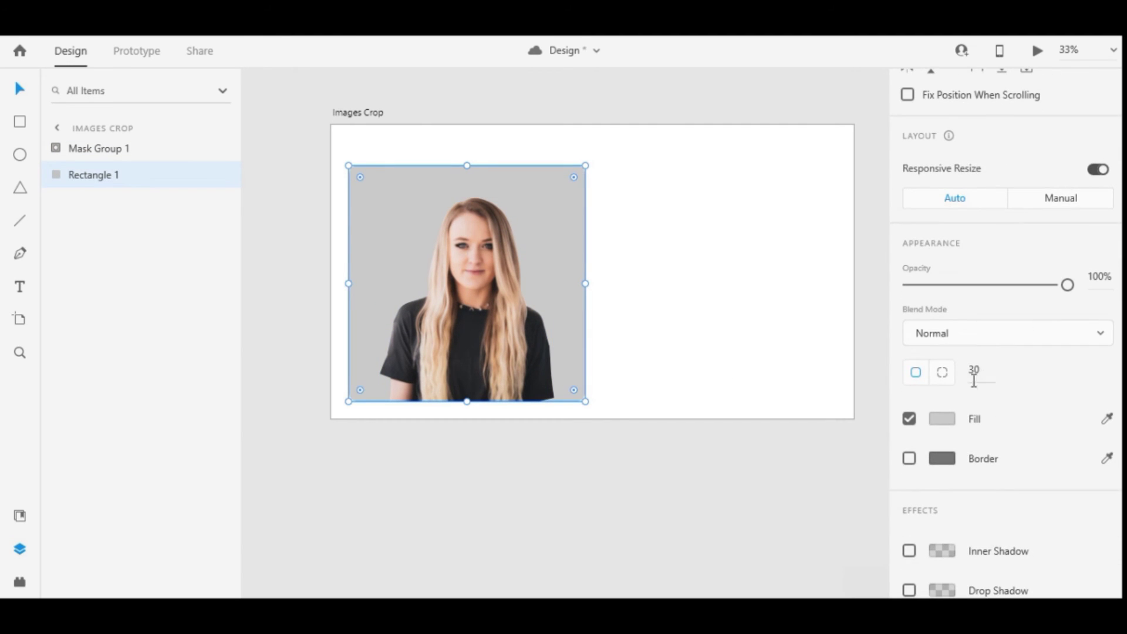
click(942, 418)
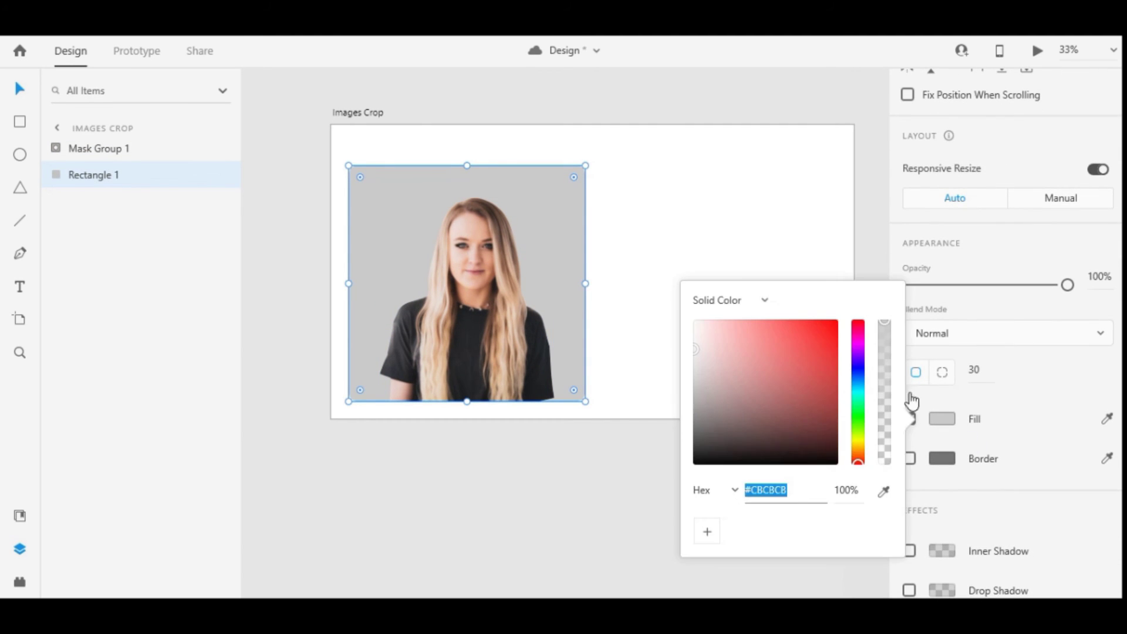
click(858, 361)
drag(834, 350, 739, 320)
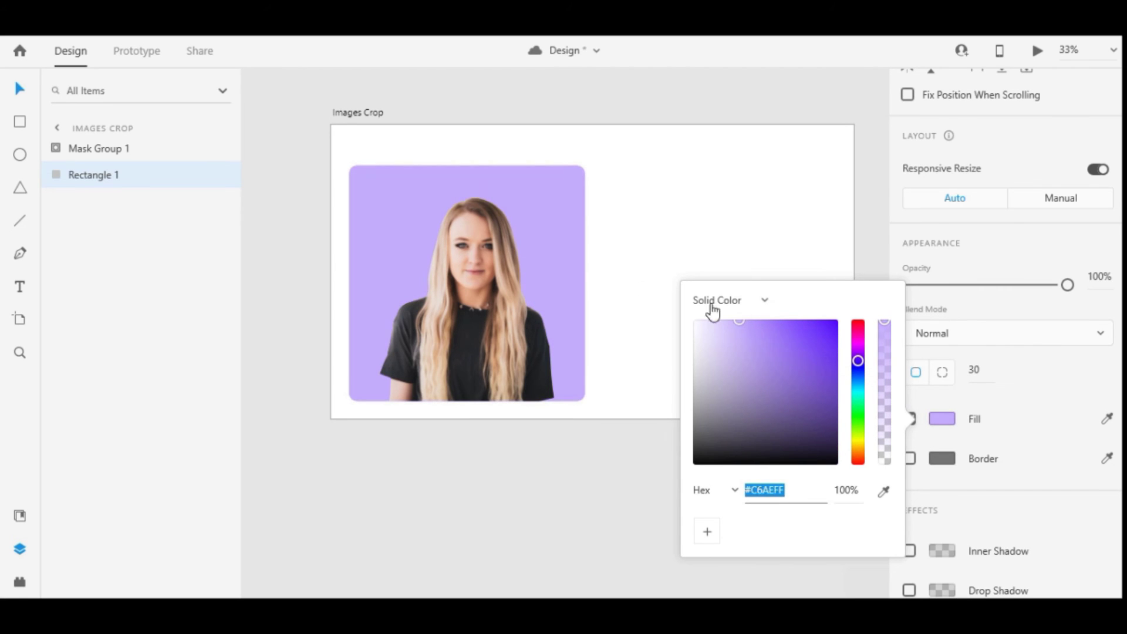
click(488, 214)
double_click(488, 214)
scroll(488, 214, up, 3)
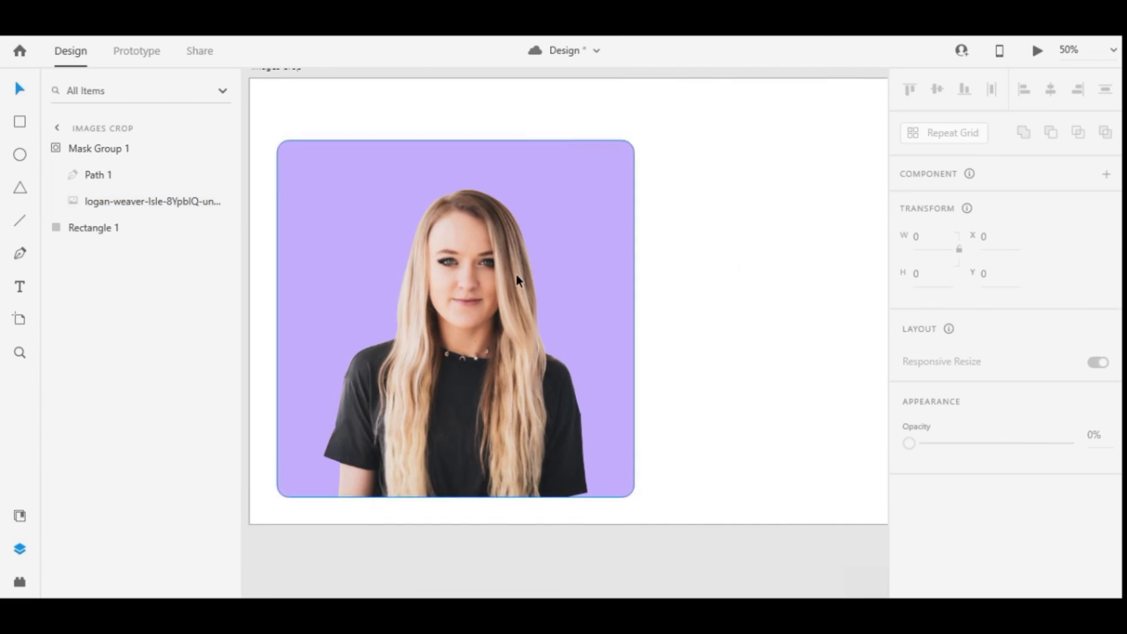
- Zoom in to inspect the cut-out's mask edges, then zoom back out
scroll(516, 273, up, 2)
scroll(530, 277, up, 2)
scroll(644, 317, down, 3)
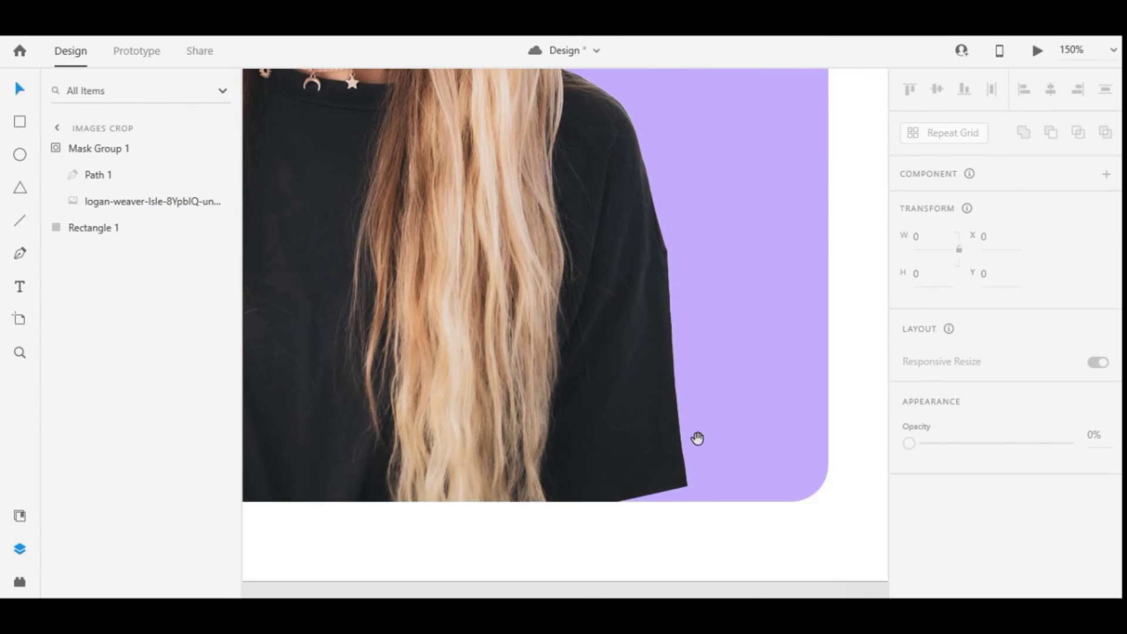
scroll(616, 440, left, 5)
scroll(657, 463, up, 3)
scroll(620, 426, up, 5)
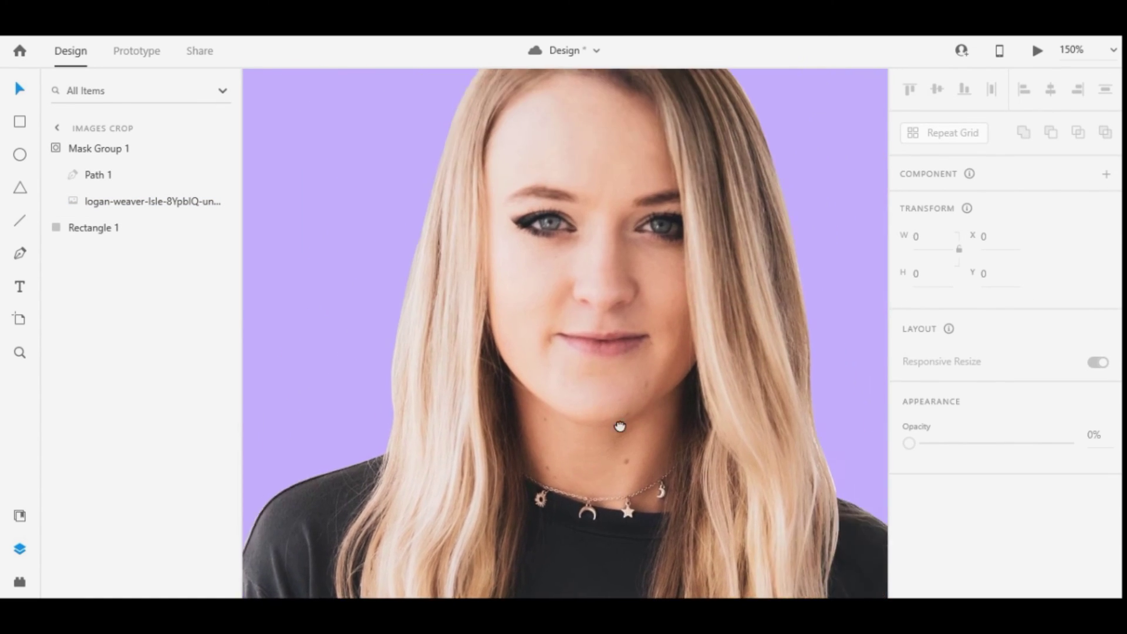
scroll(619, 427, up, 3)
scroll(590, 389, down, 5)
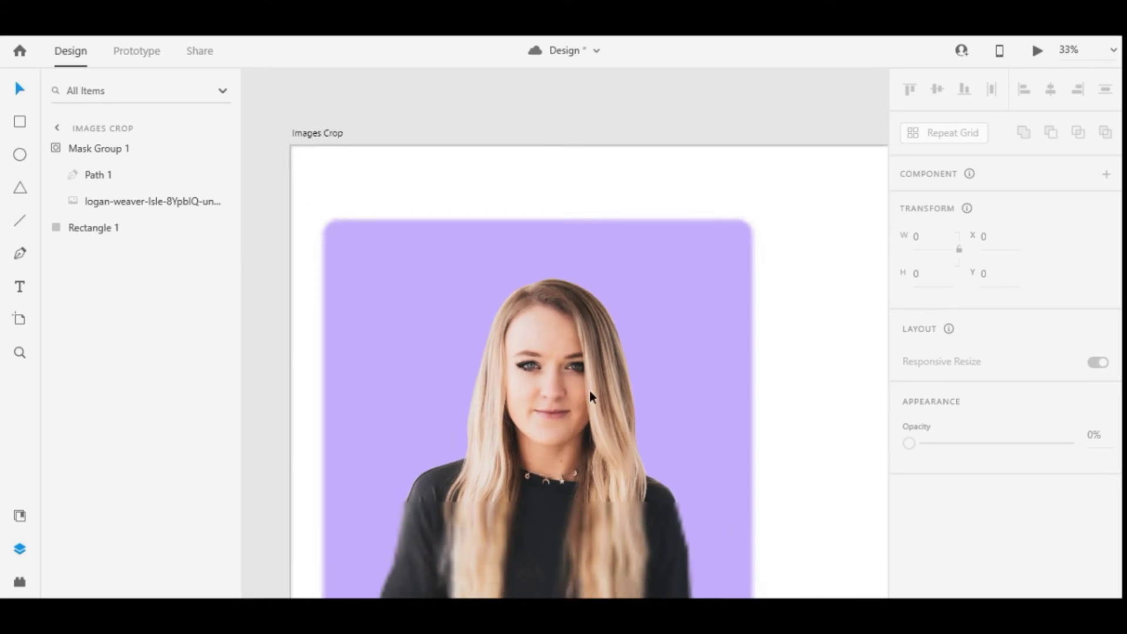
- Lighten Rectangle 1's purple fill to a paler lavender
click(556, 277)
scroll(987, 415, down, 5)
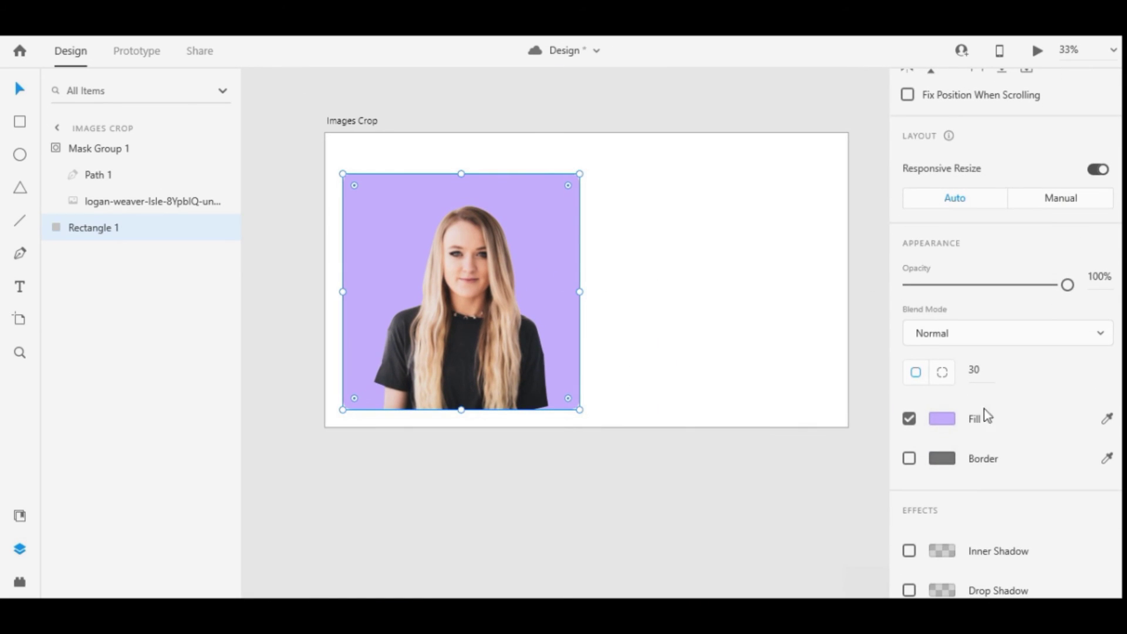
click(942, 418)
mouse_move(757, 339)
mouse_down()
mouse_move(714, 308)
mouse_move(731, 304)
mouse_up()
click(615, 435)
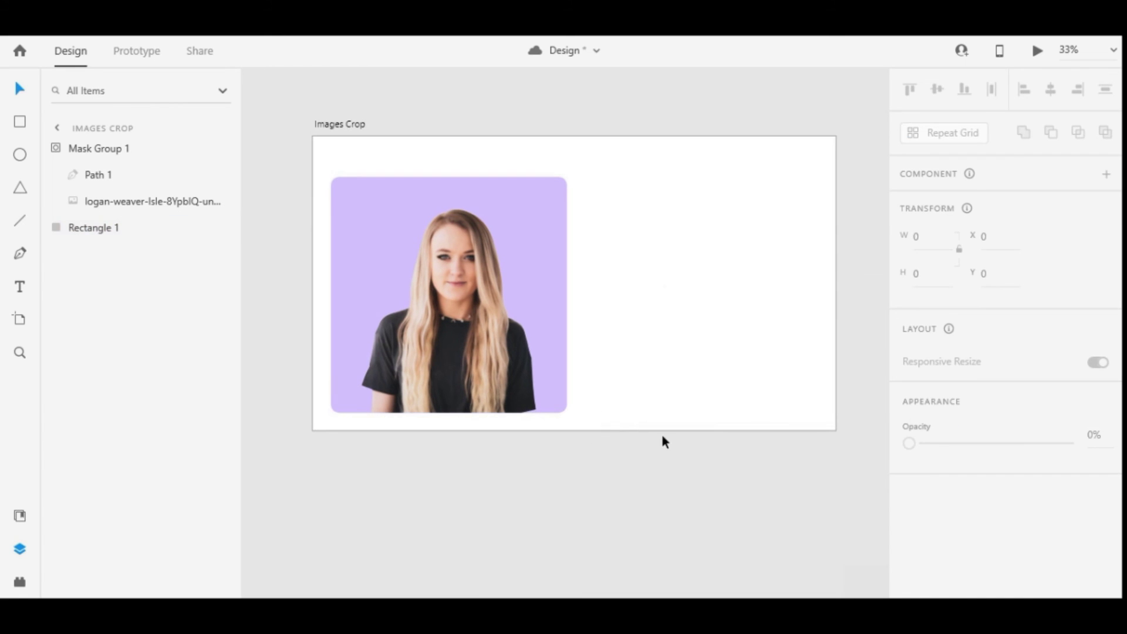
click(558, 310)
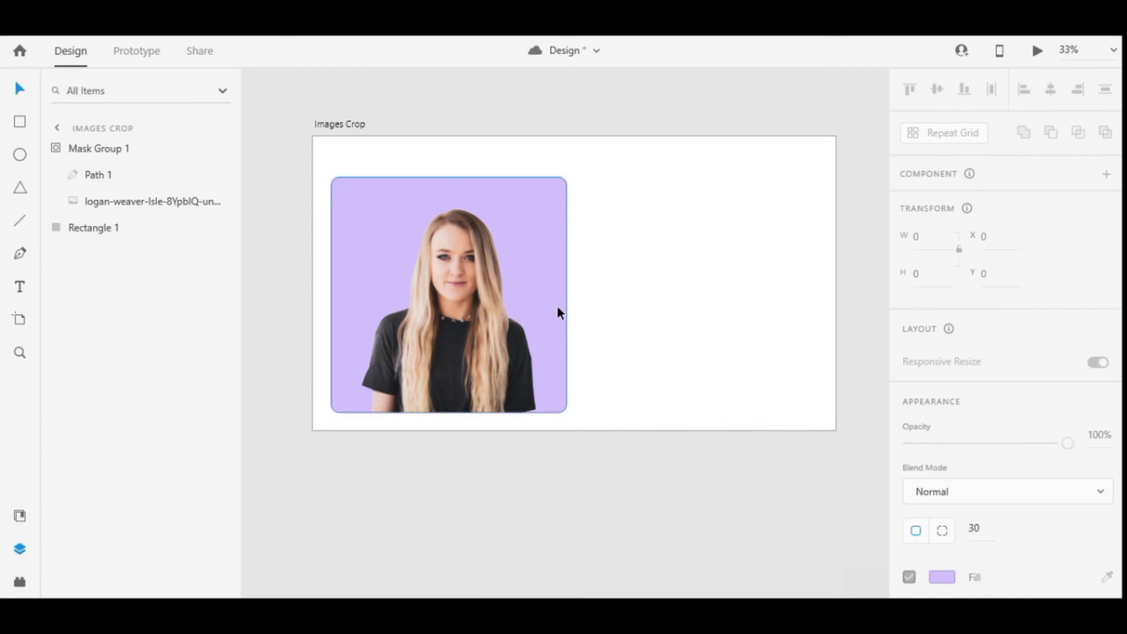
click(815, 329)
drag(800, 365, 795, 365)
click(420, 306)
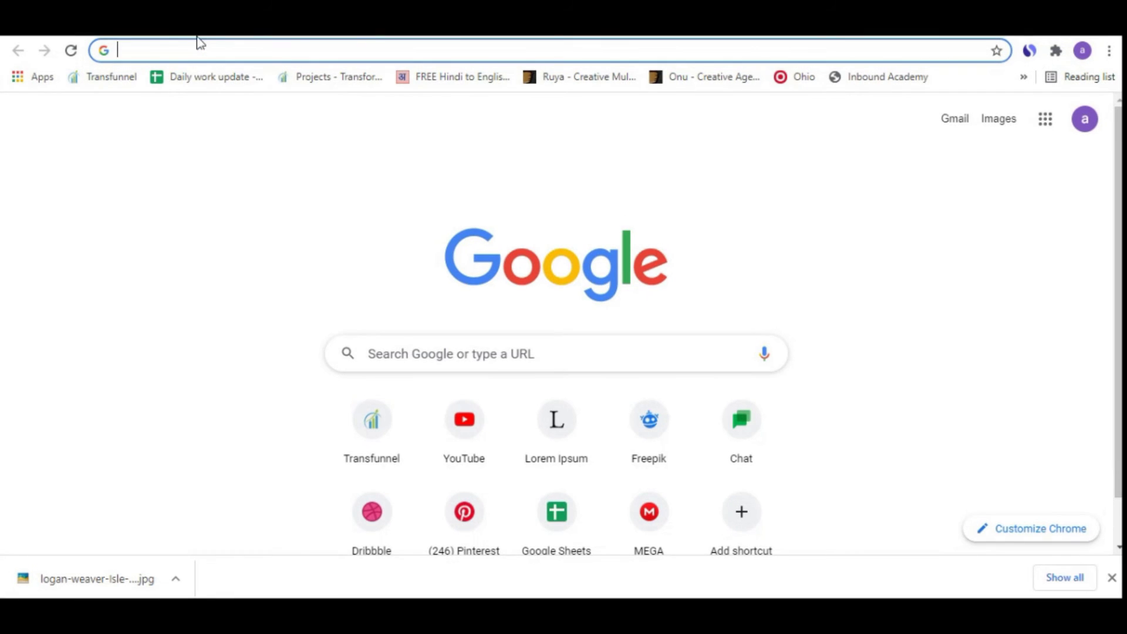
- Search Google Images for 'background image' and save the pink bokeh bubbles photo into Assects
text(back)
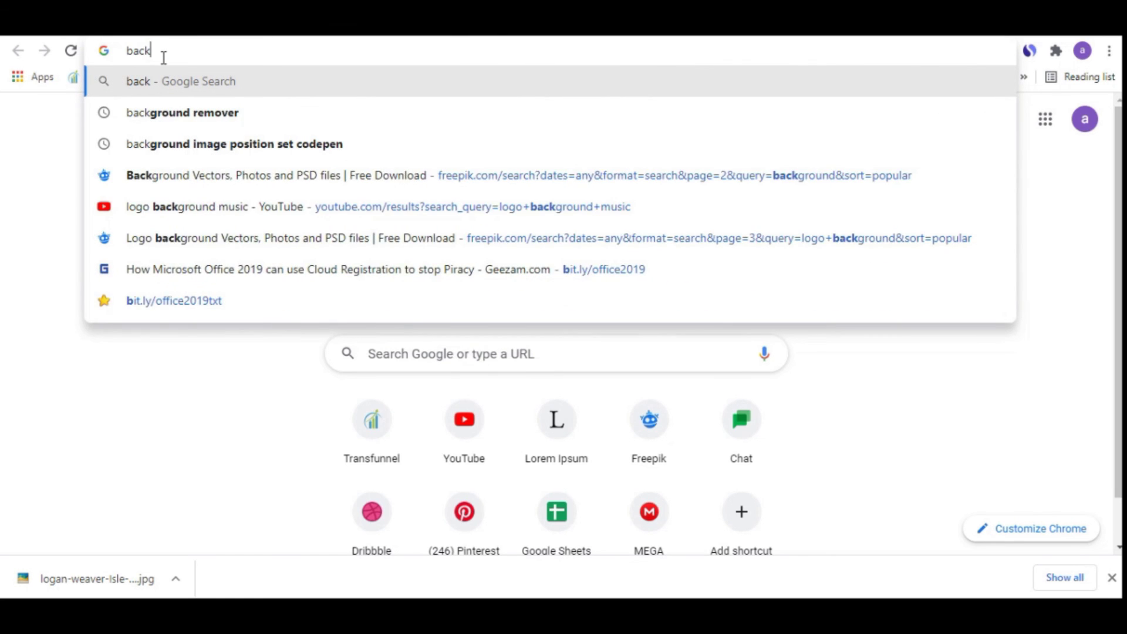
text(f)
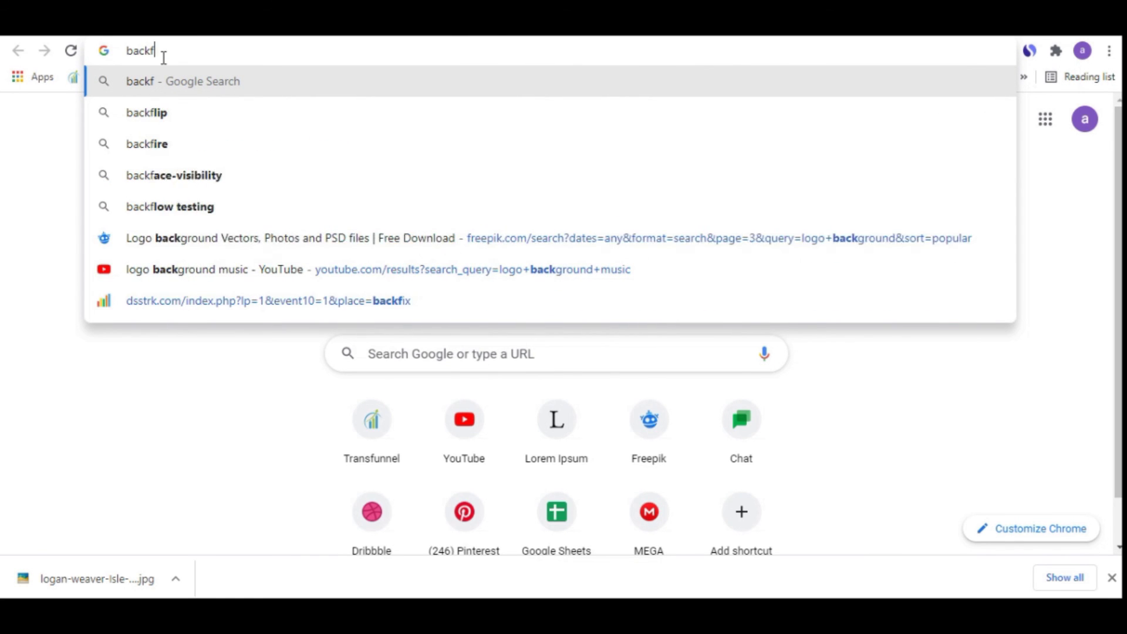
key(BackSpace)
text(ground )
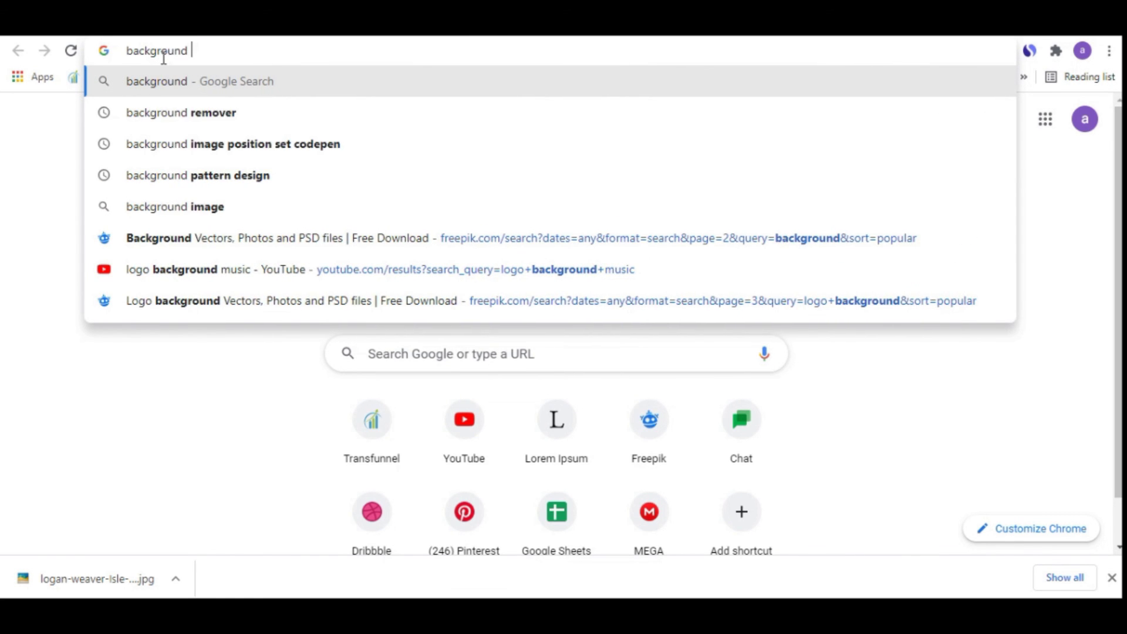
text(image)
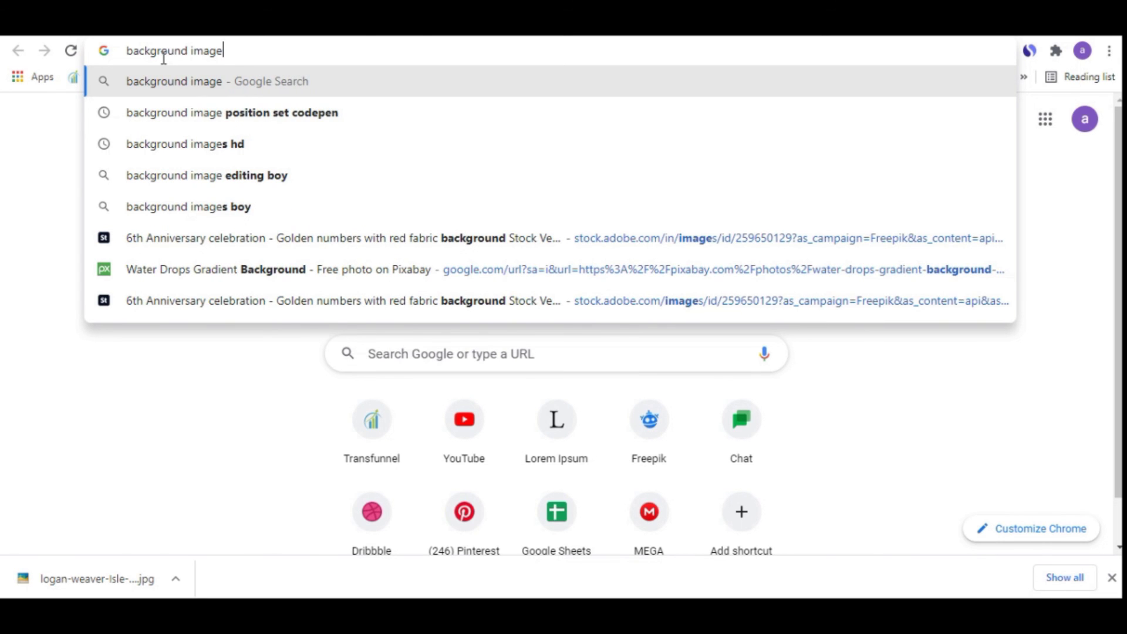
key(Return)
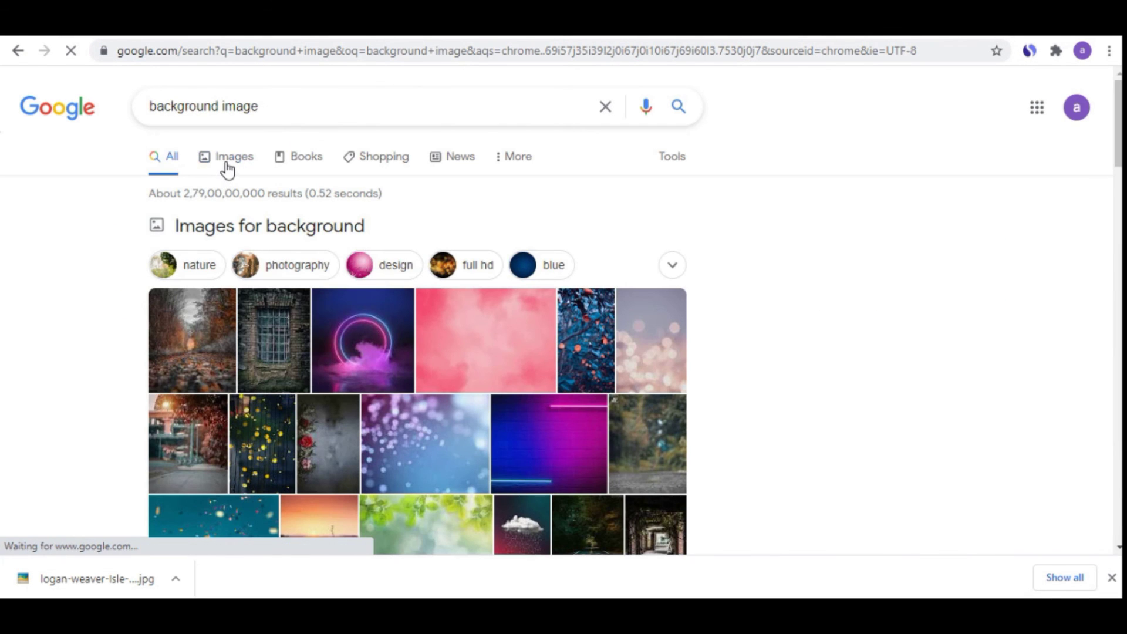
click(474, 343)
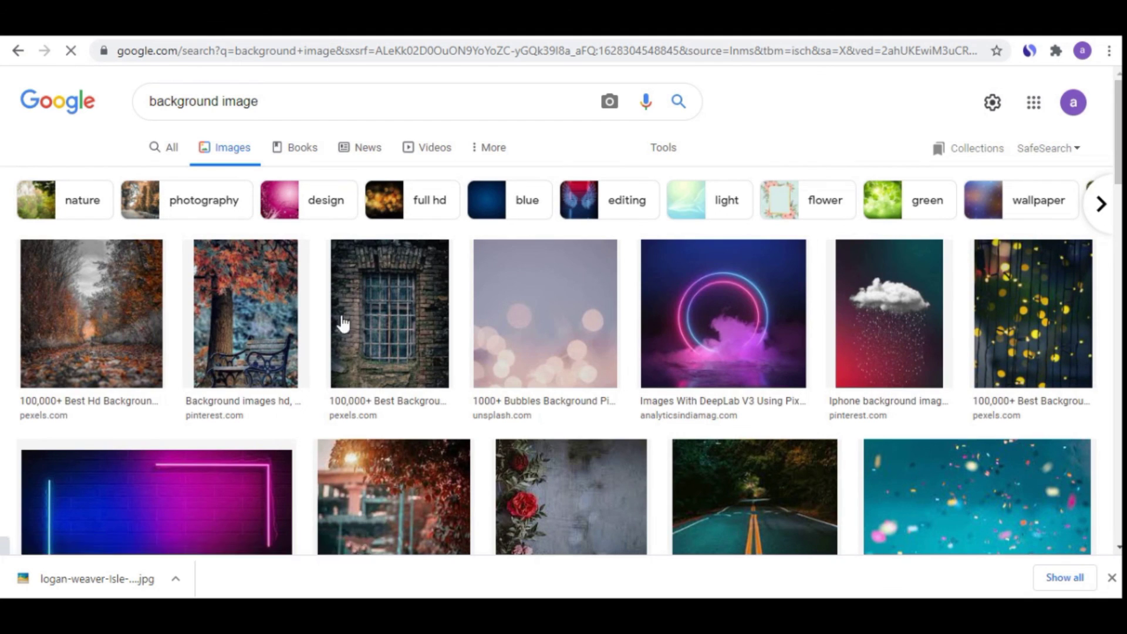
click(549, 330)
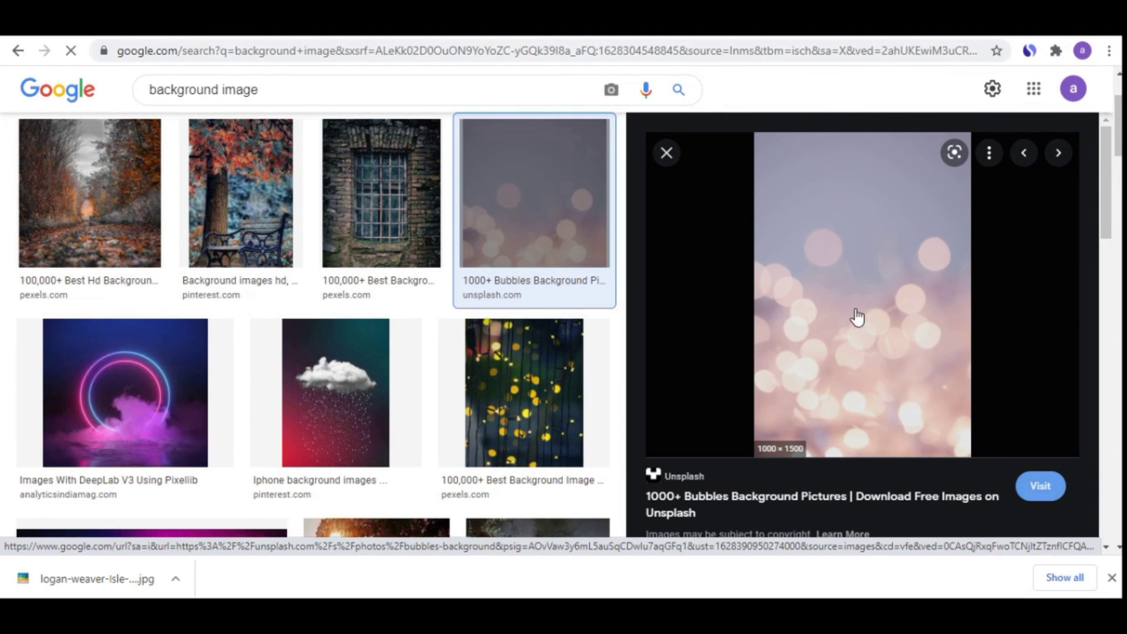
mouse_move(878, 316)
mouse_down()
mouse_move(804, 359)
mouse_move(546, 337)
mouse_up()
key(alt+Tab)
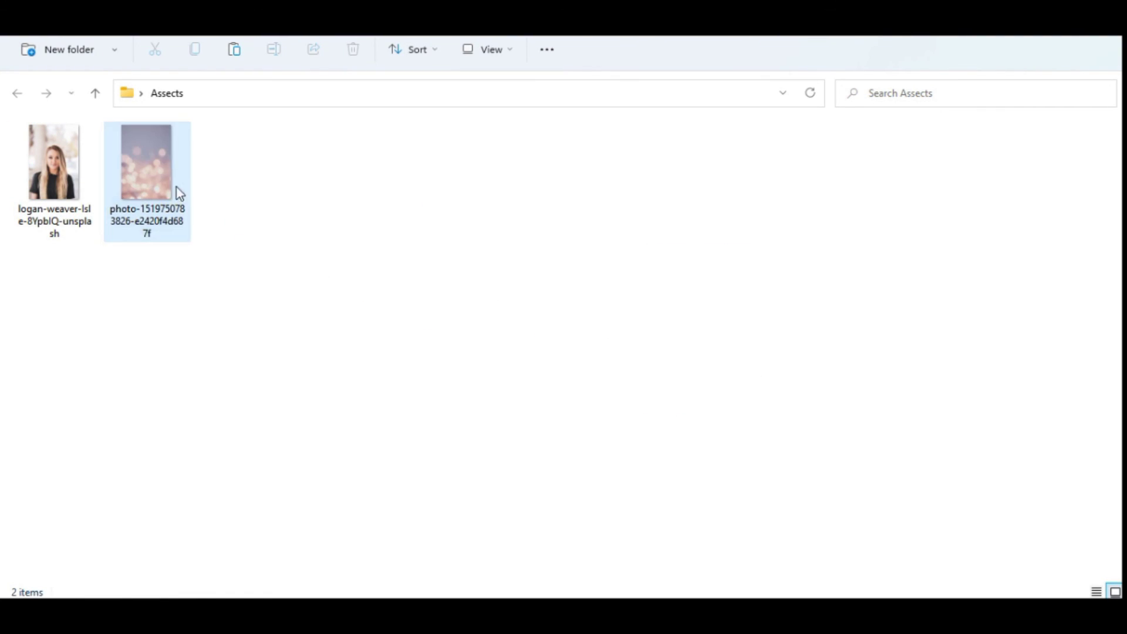
key(alt+Tab)
key(alt+Tab)
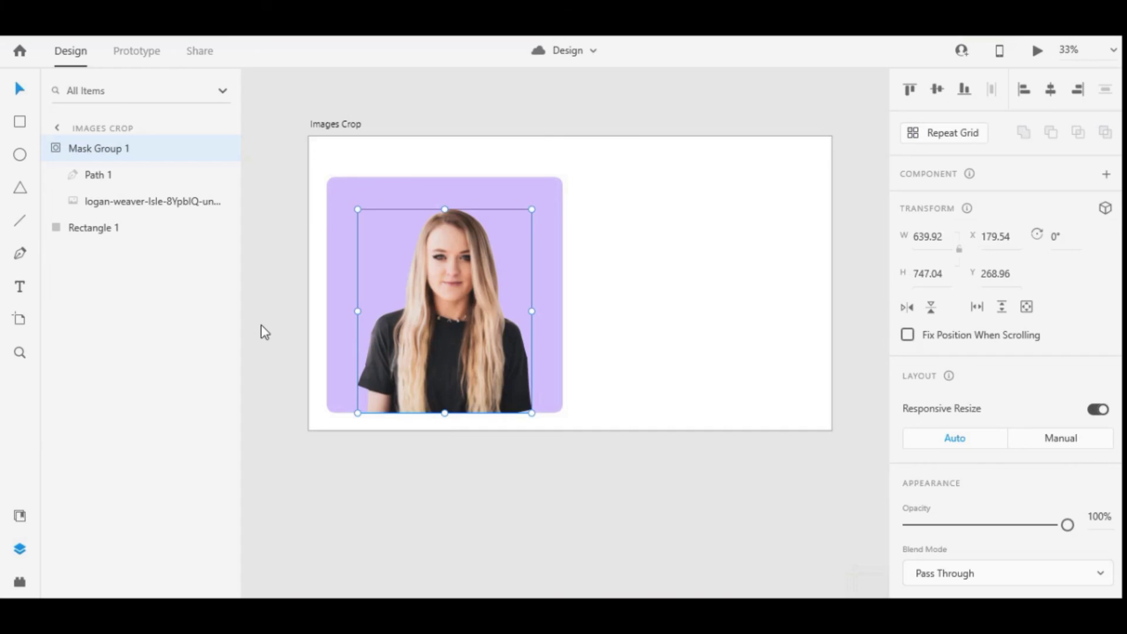
- Drop the bokeh bubbles photo onto Rectangle 1 as its image fill and zoom in to review
drag(251, 320, 522, 226)
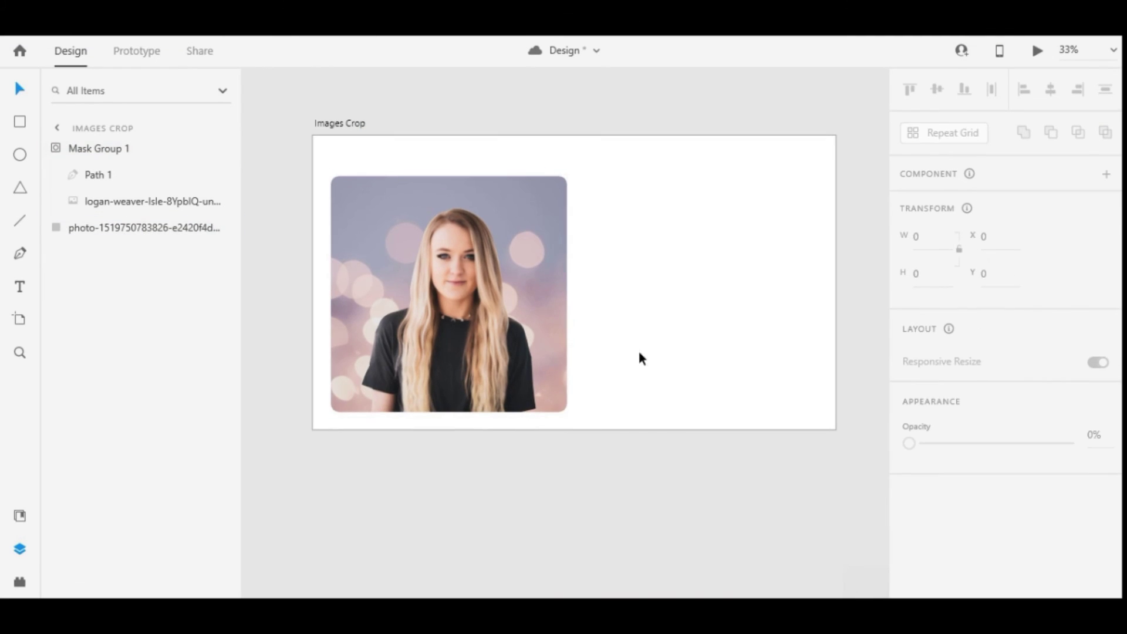
click(530, 303)
click(753, 359)
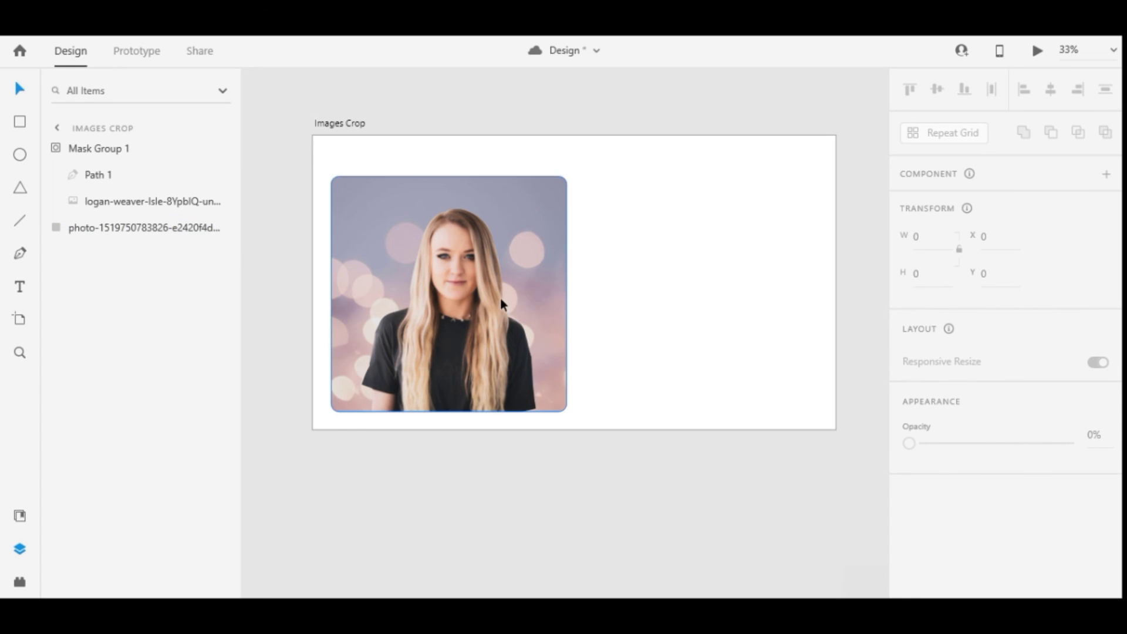
scroll(500, 298, up, 1)
scroll(471, 315, up, 3)
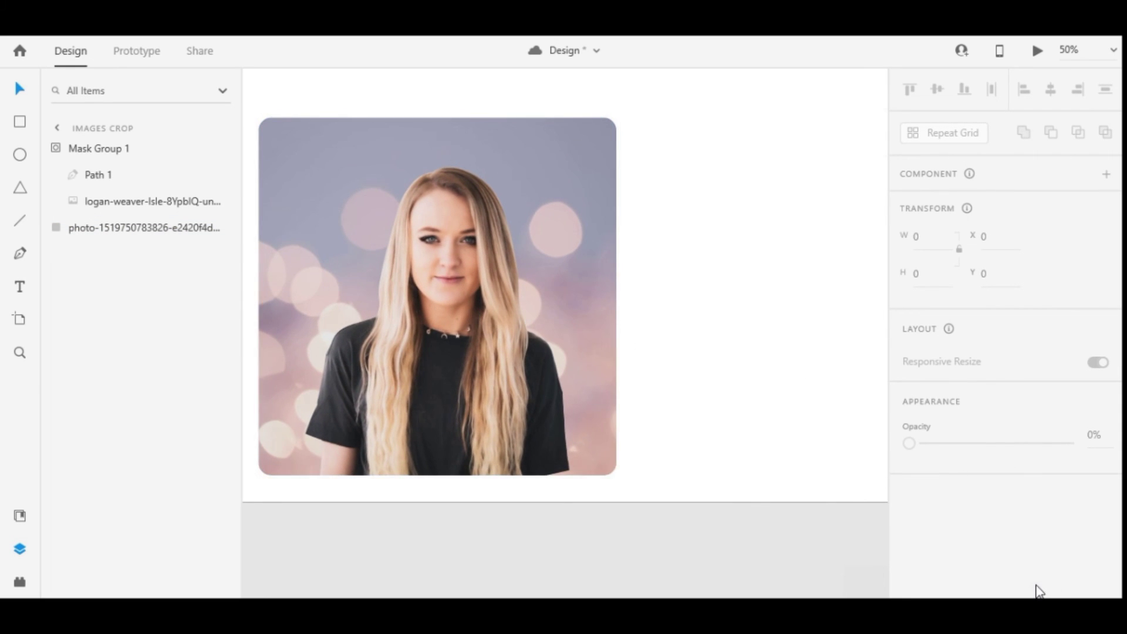